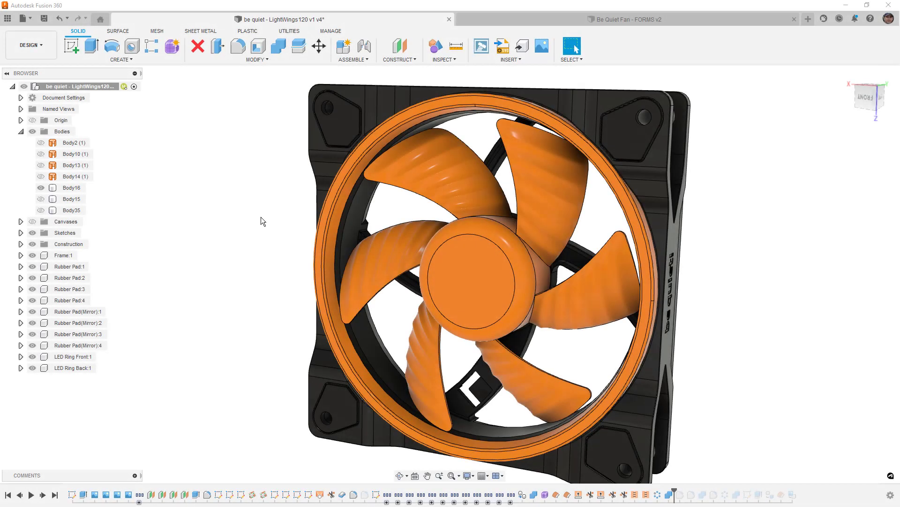
Step: Inspect blade Body16, then switch to the 'Be Quiet Fan - FORMS v2' design
click(560, 197)
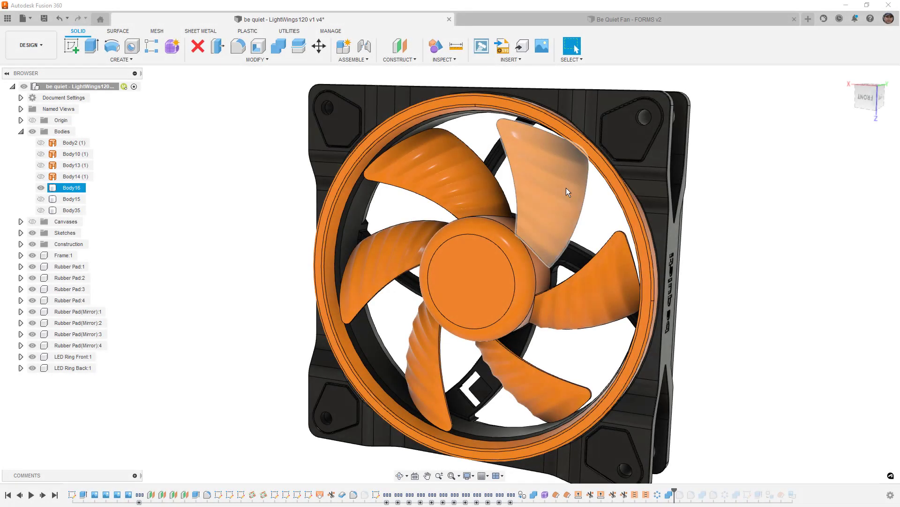
click(591, 199)
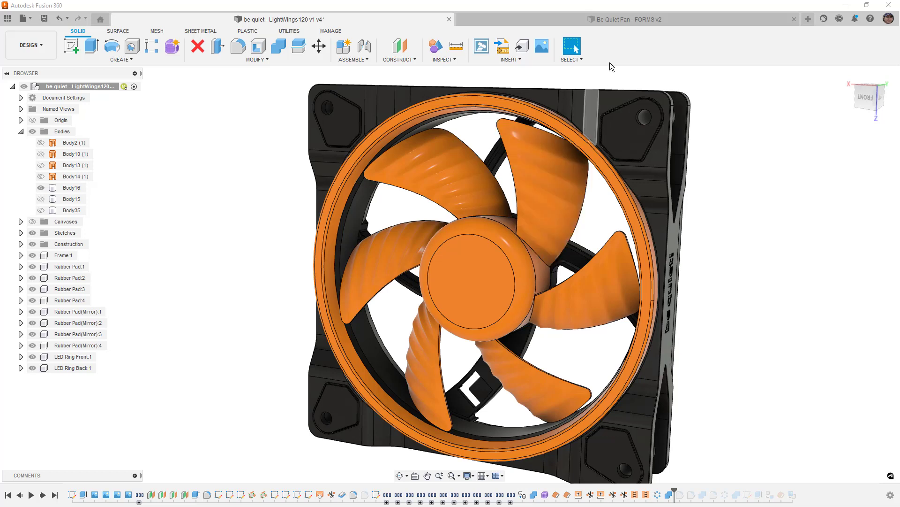
click(624, 21)
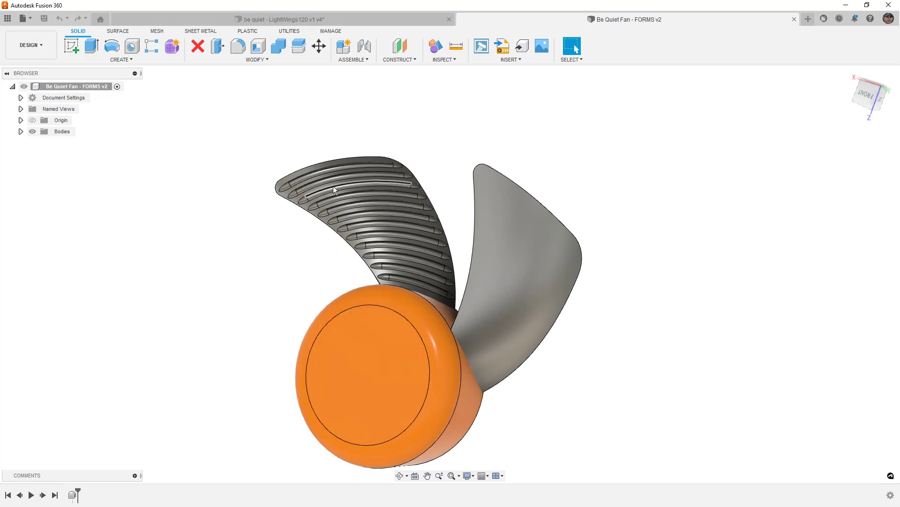
Step: Orbit to an oblique view and zoom in on the ribbed blade's ridges
click(530, 256)
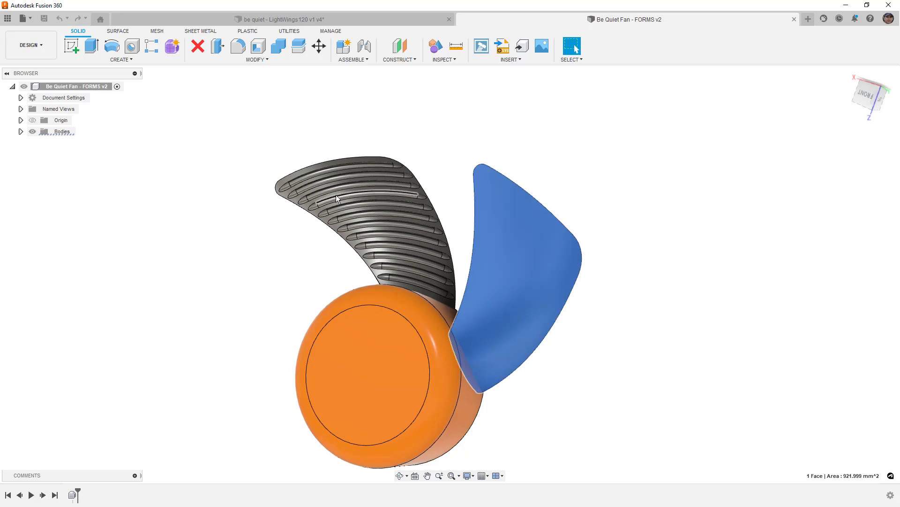
click(293, 245)
shift+middle_drag(337, 302, 259, 298)
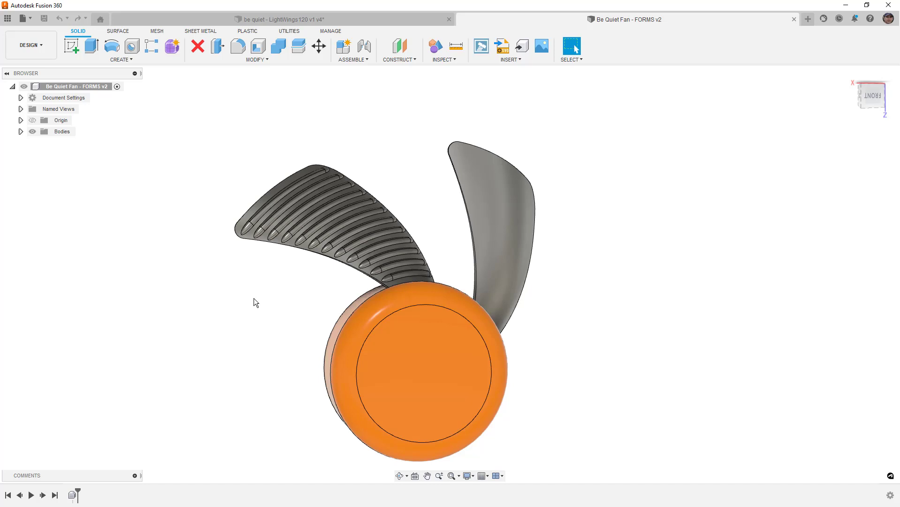
shift+middle_drag(264, 276, 264, 204)
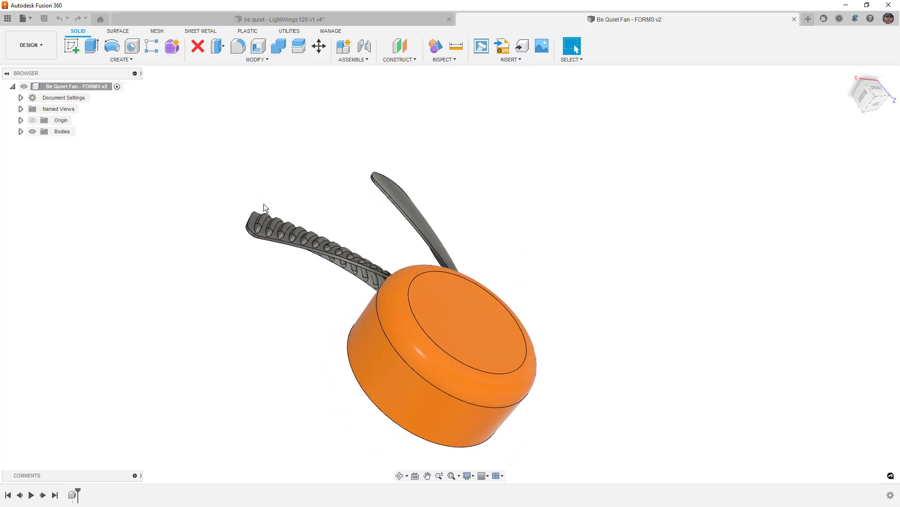
scroll(263, 218, up, 5)
scroll(261, 220, up, 1)
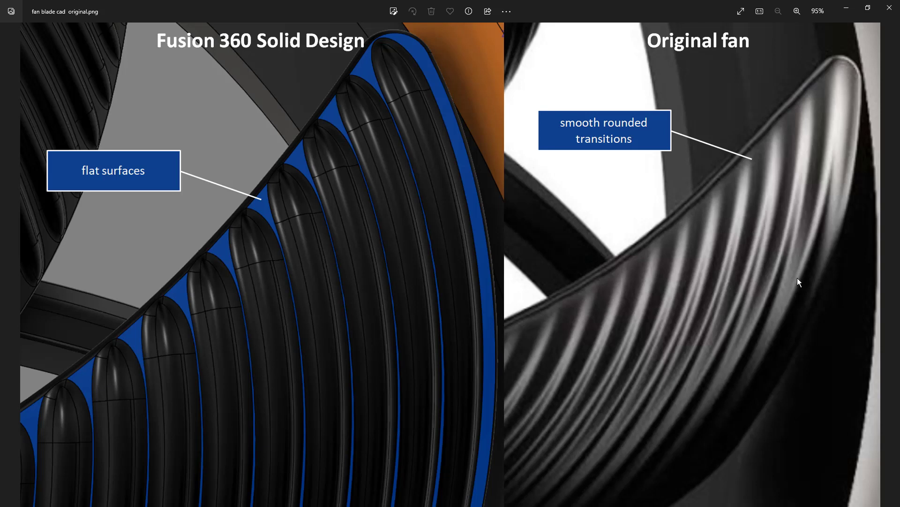
Step: Expand Bodies in the browser and hide Body15 and Body16
click(845, 8)
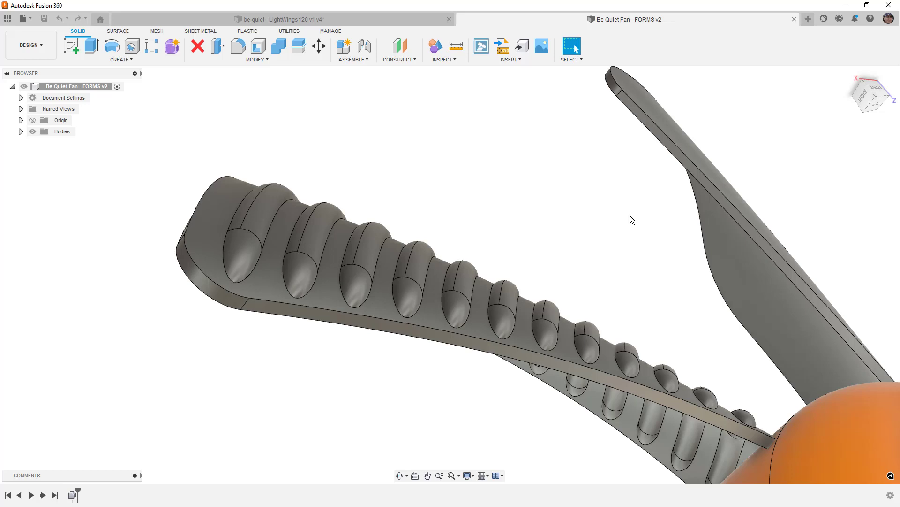
scroll(484, 220, down, 5)
shift+middle_drag(508, 221, 548, 254)
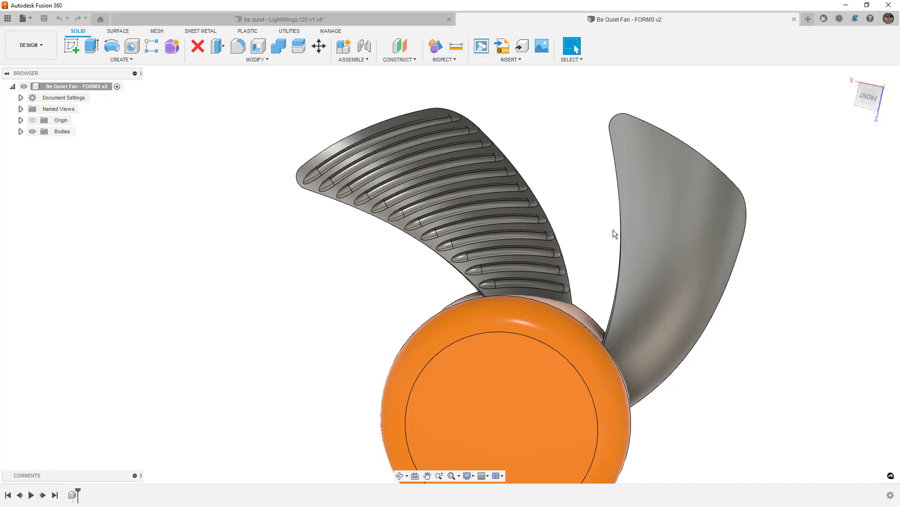
click(508, 218)
click(21, 132)
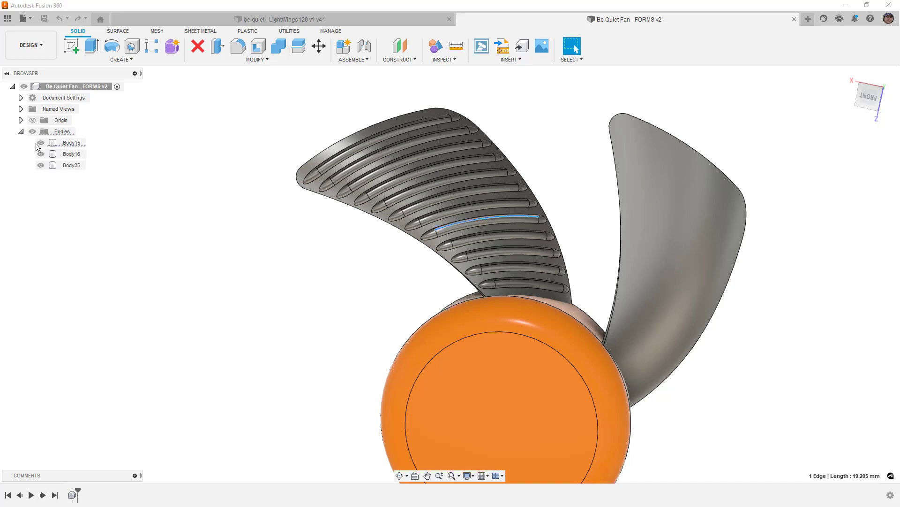
click(41, 143)
click(448, 174)
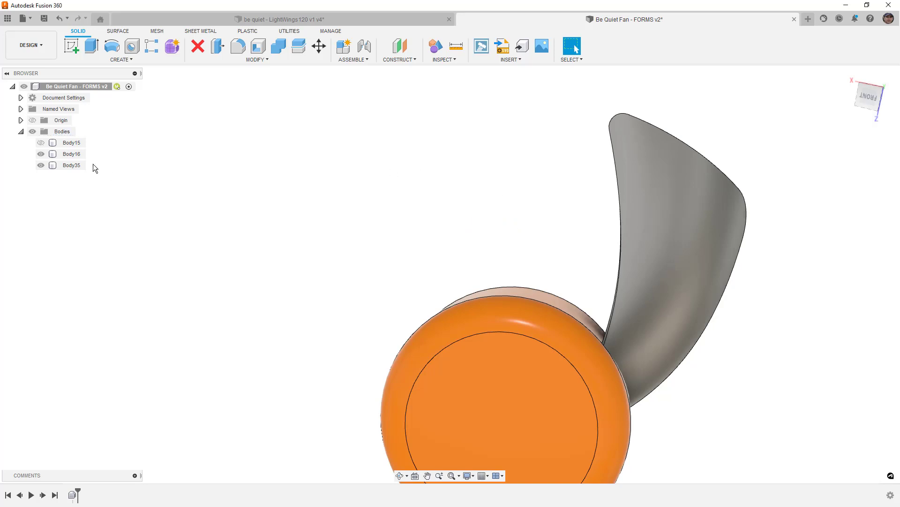
click(71, 154)
click(40, 154)
click(189, 167)
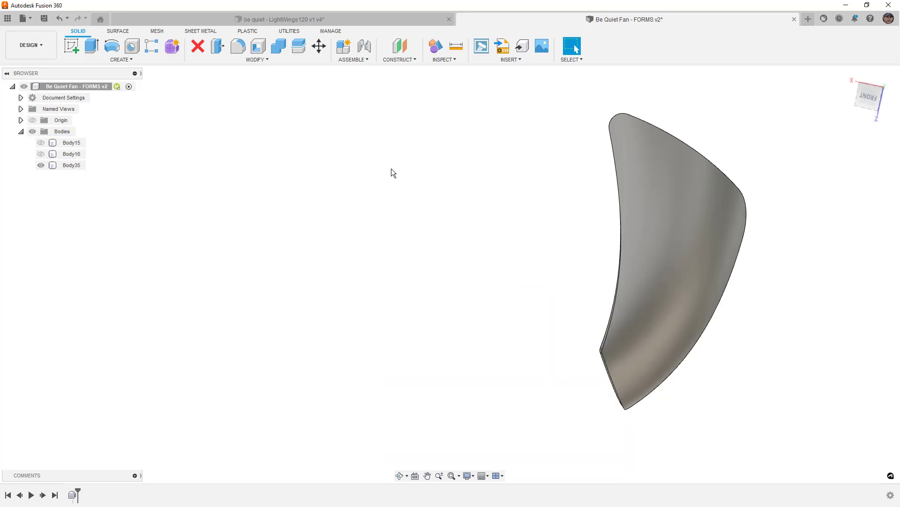
Step: View Body35 from the front, pan it into place, and compare with the reference image
click(873, 100)
click(750, 195)
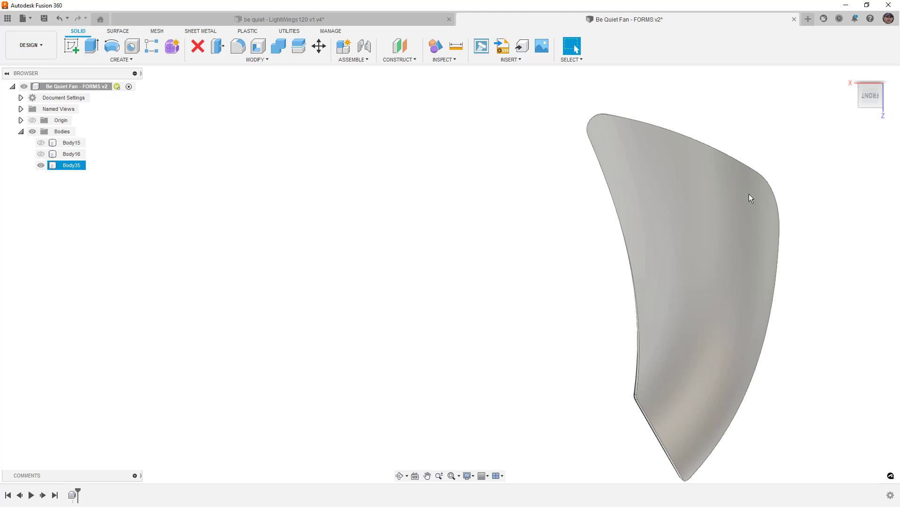
middle_drag(750, 195, 427, 175)
scroll(427, 172, down, 2)
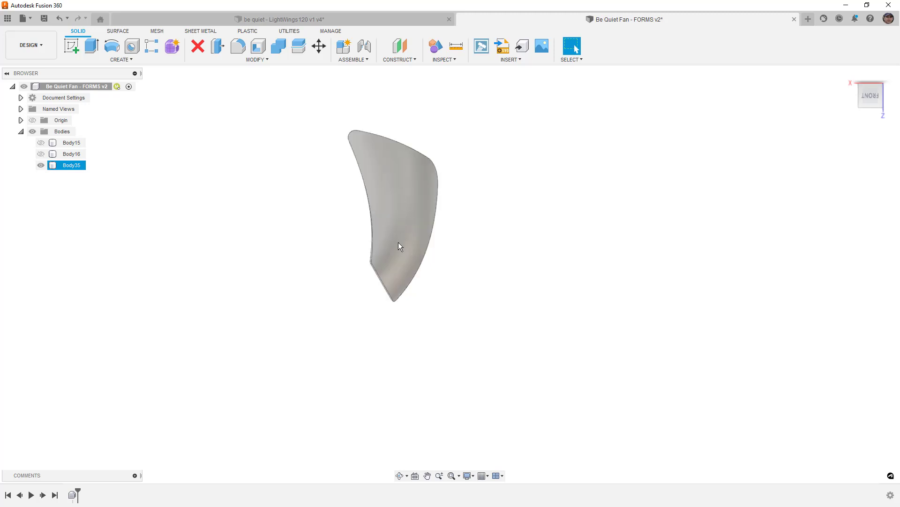
click(375, 296)
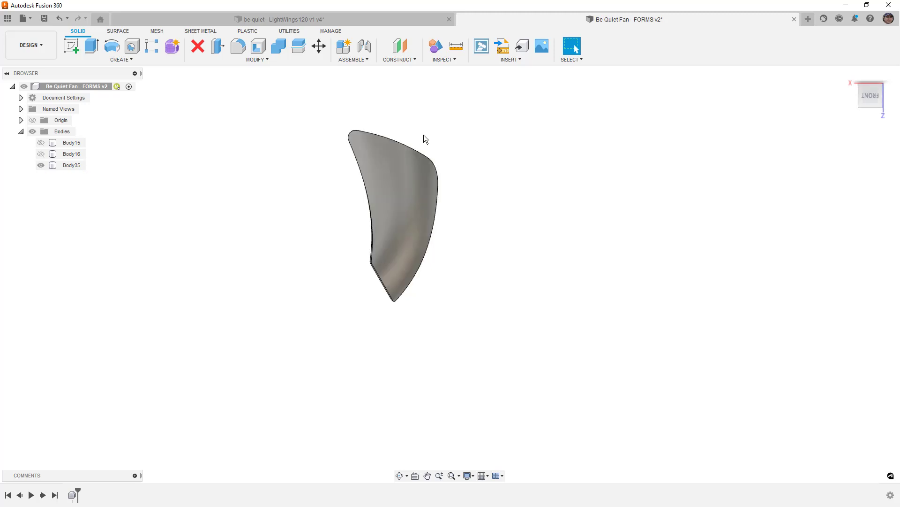
click(413, 167)
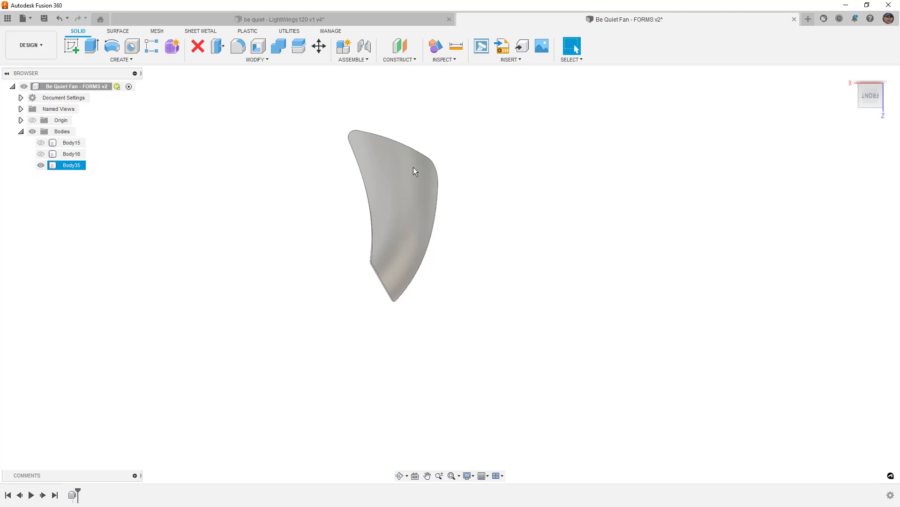
key(Escape)
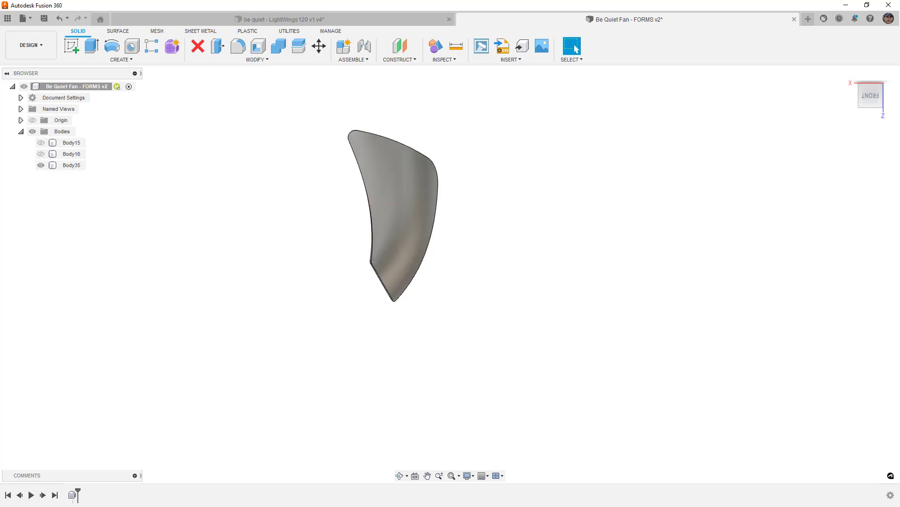
key(alt+Tab)
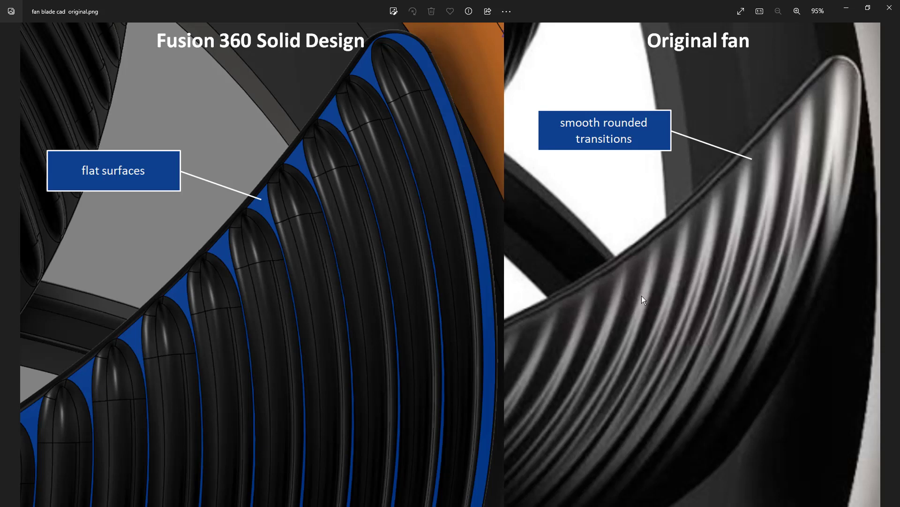
click(848, 10)
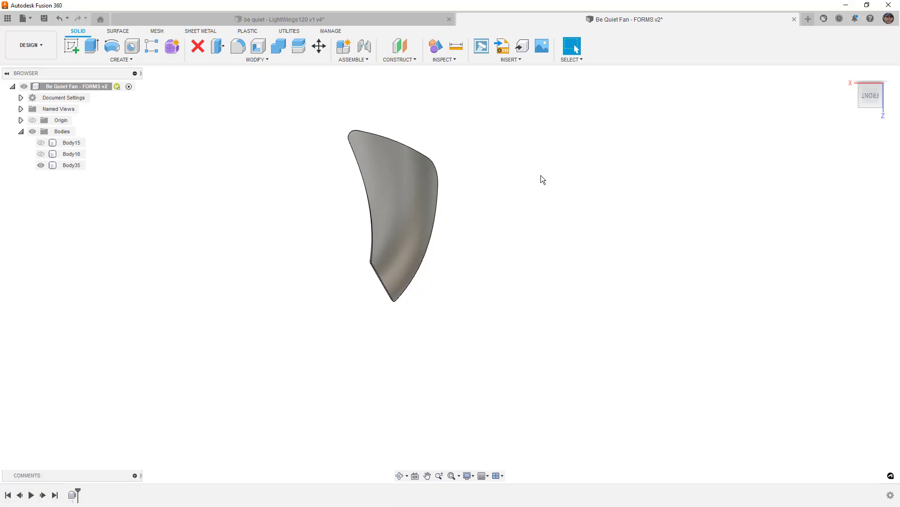
Step: Select Body35's left and right side edges to read a Min Distance of 17.735 mm
click(410, 157)
scroll(409, 157, up, 3)
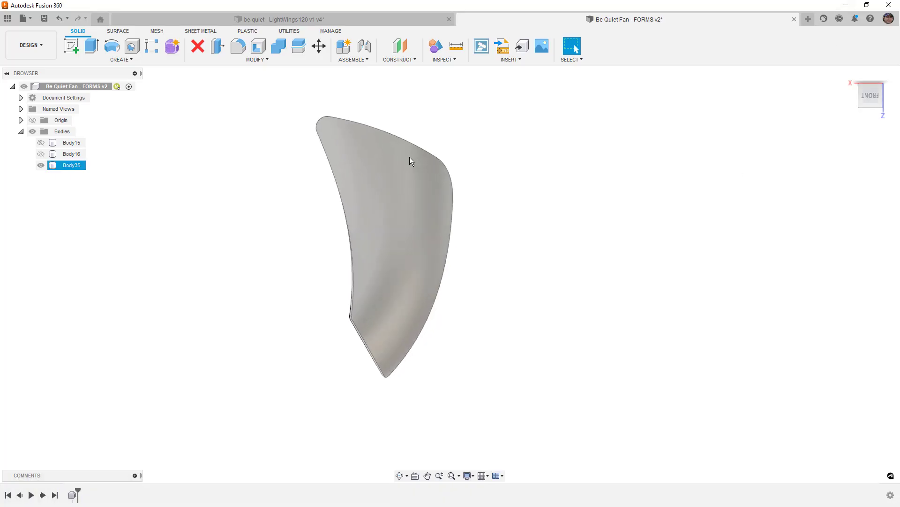
click(331, 159)
ctrl+click(454, 215)
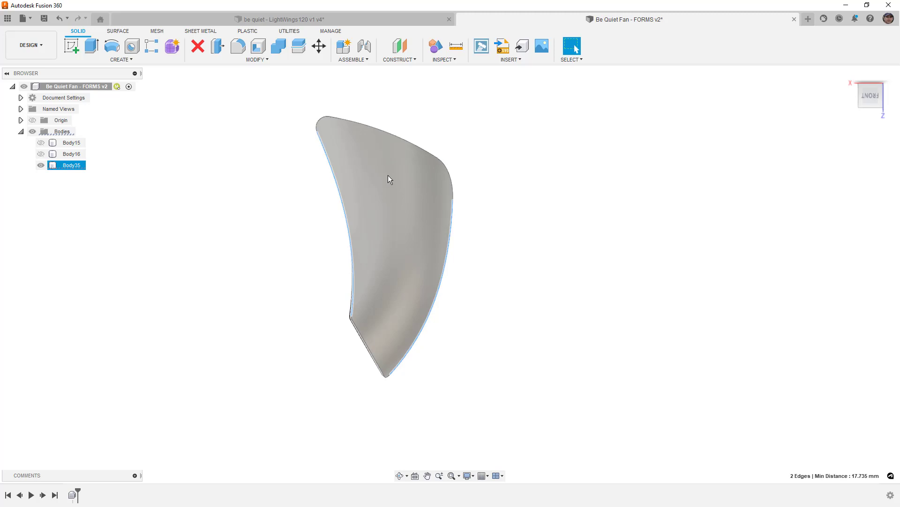
key(Escape)
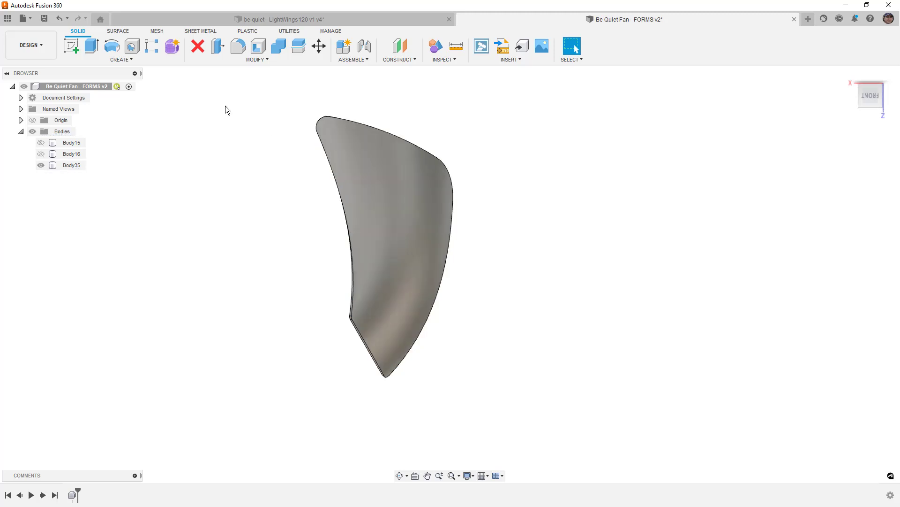
Step: Create Plane1, an offset plane −18.00 mm from the YZ Plane
click(399, 46)
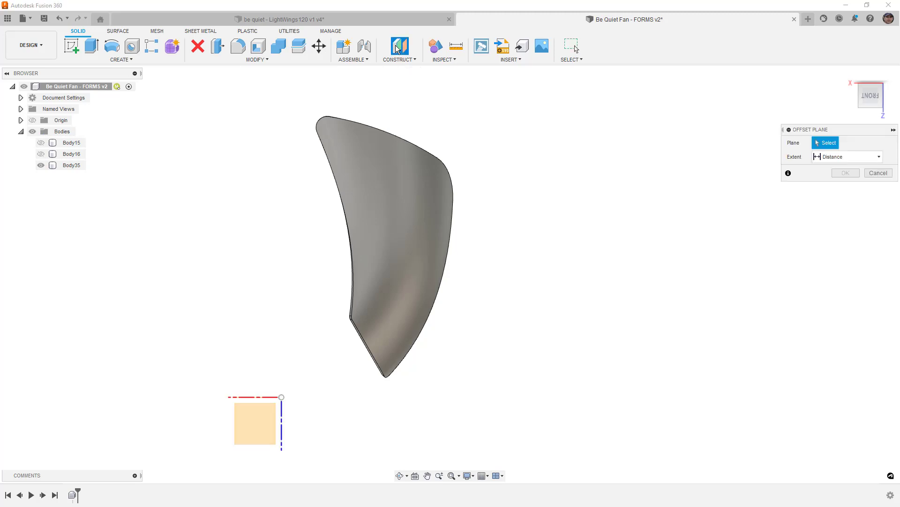
scroll(392, 191, down, 2)
shift+middle_drag(333, 377, 343, 361)
click(342, 359)
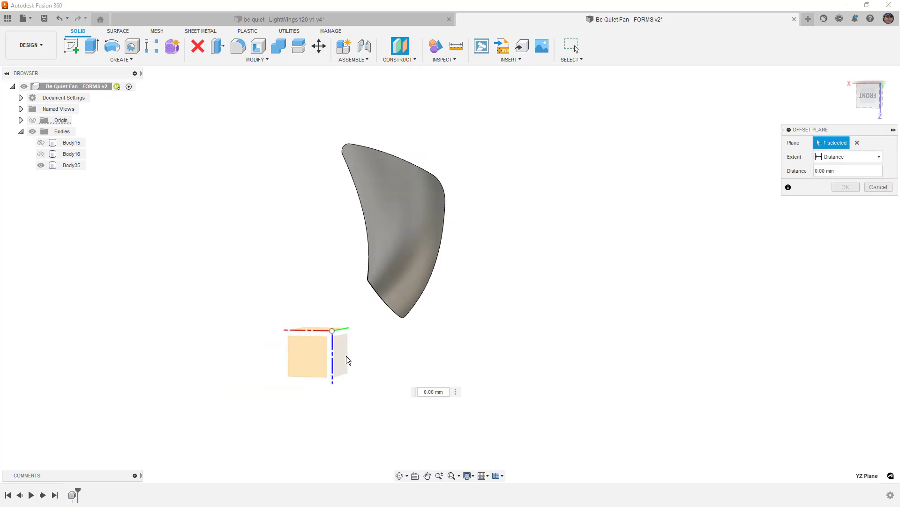
click(874, 101)
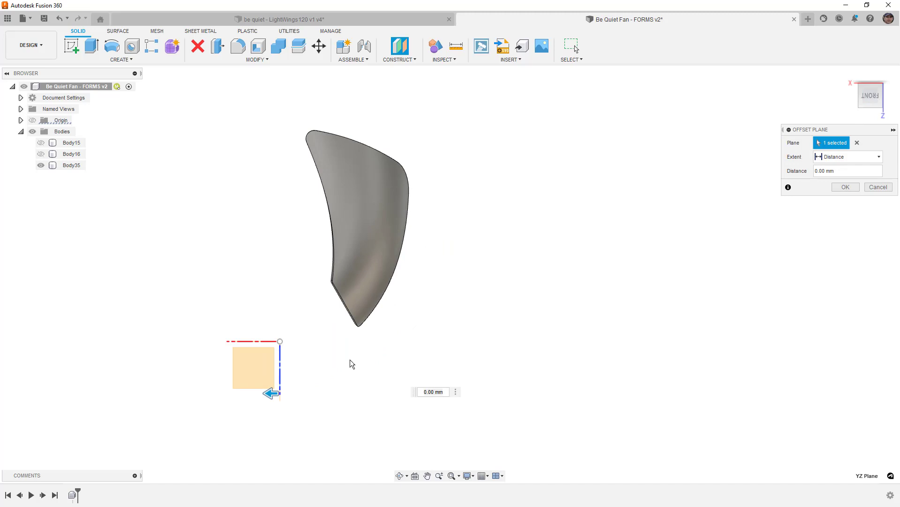
drag(271, 392, 345, 386)
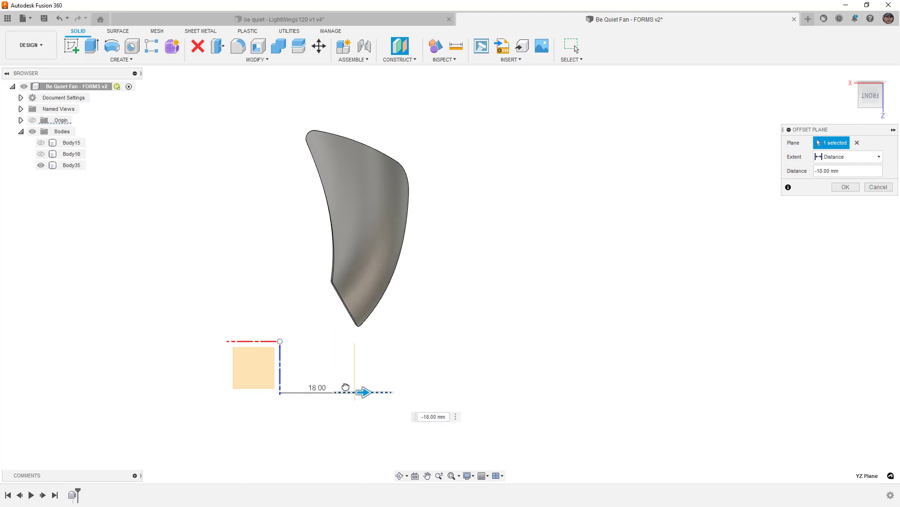
drag(347, 387, 348, 387)
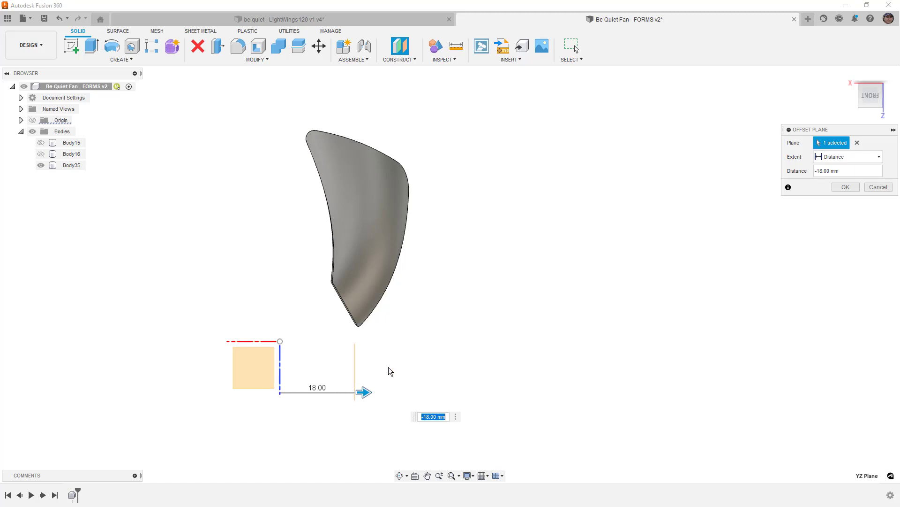
click(845, 187)
shift+middle_drag(440, 357, 419, 368)
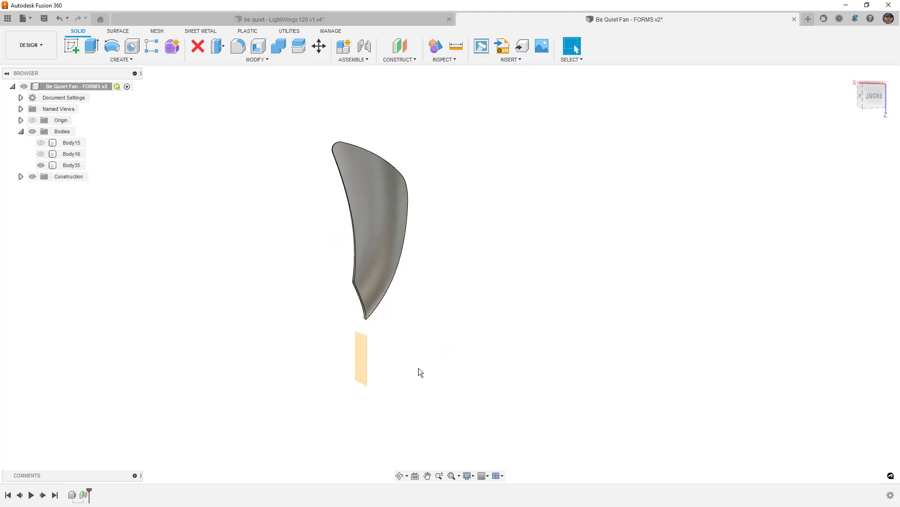
Step: Start a sketch on the offset plane with Slice enabled, viewed from LEFT
right_click(361, 353)
click(369, 402)
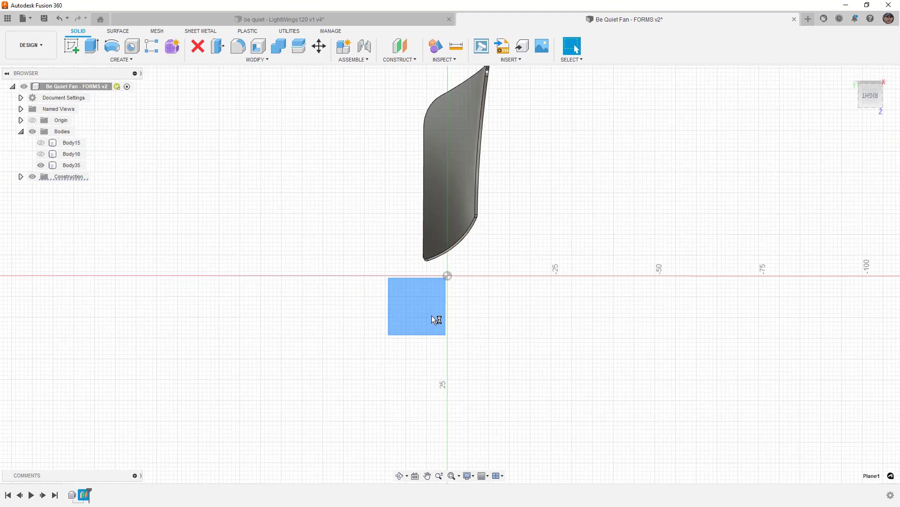
mouse_move(545, 295)
shift+middle_down()
mouse_move(488, 293)
mouse_move(696, 225)
mouse_move(569, 209)
mouse_move(610, 202)
shift+middle_up()
click(863, 214)
click(869, 96)
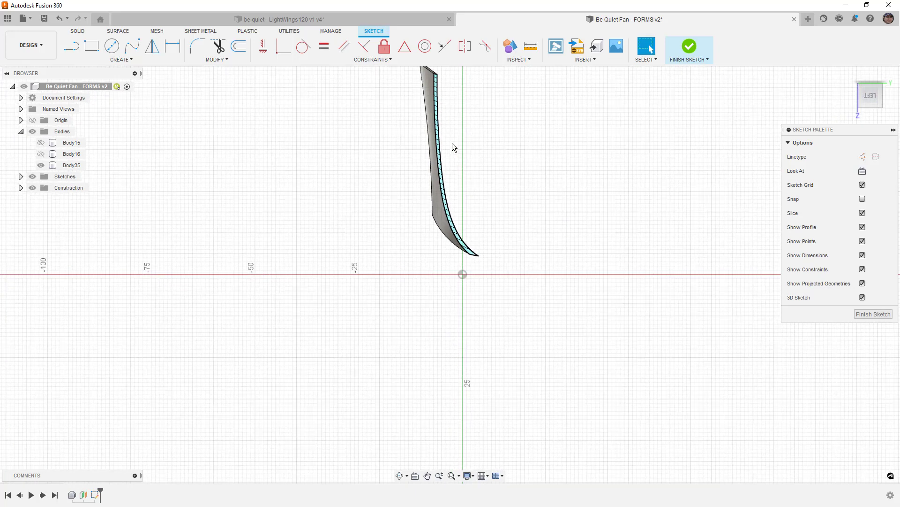
Step: Intersect the blade face with the sketch plane to bring in its cross-section
click(98, 60)
mouse_move(108, 215)
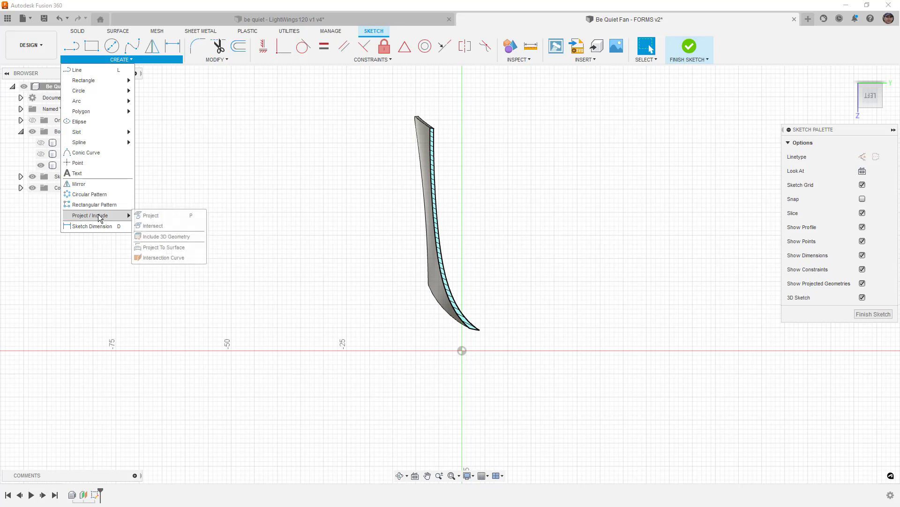
click(153, 226)
click(428, 146)
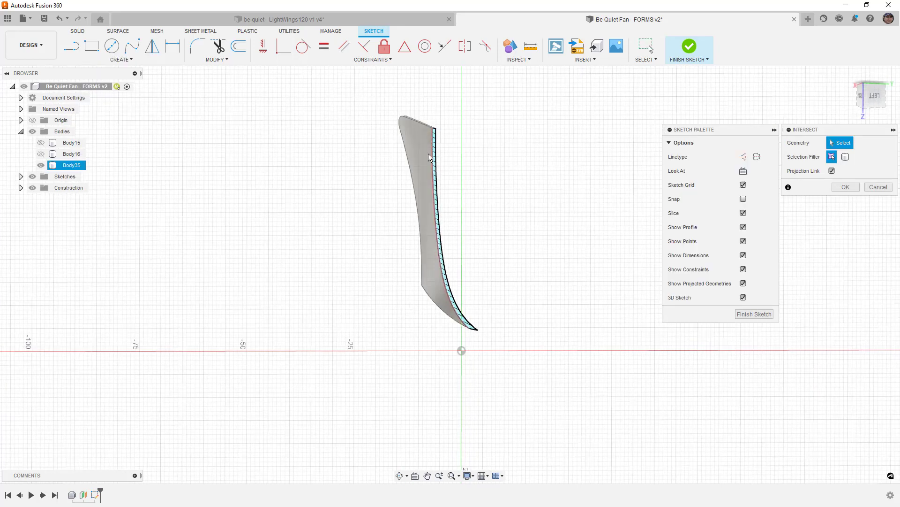
click(846, 187)
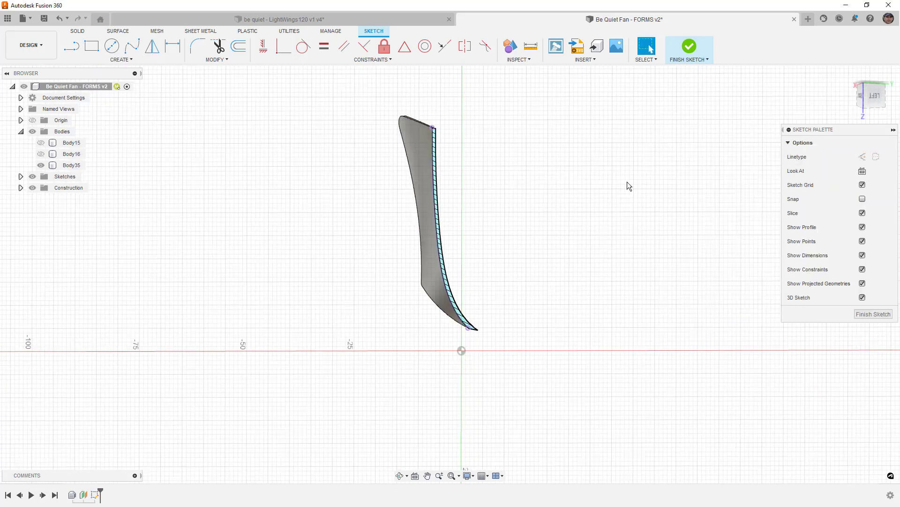
click(871, 96)
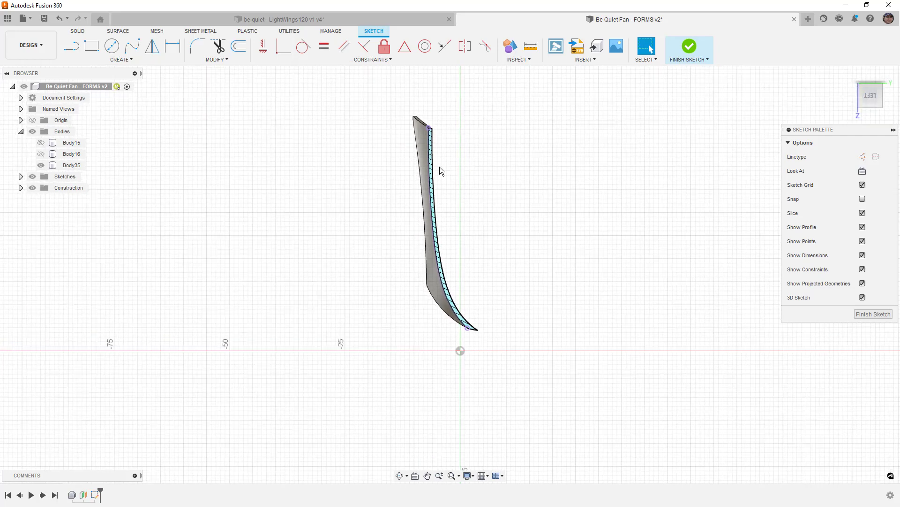
Step: Turn off 3D Sketch and cancel the first spline attempt
click(132, 45)
scroll(443, 153, up, 3)
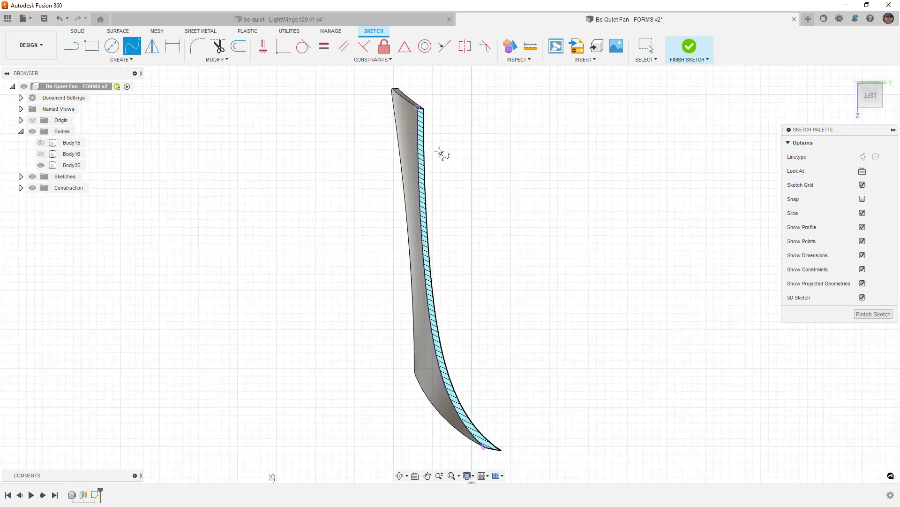
scroll(416, 106, up, 1)
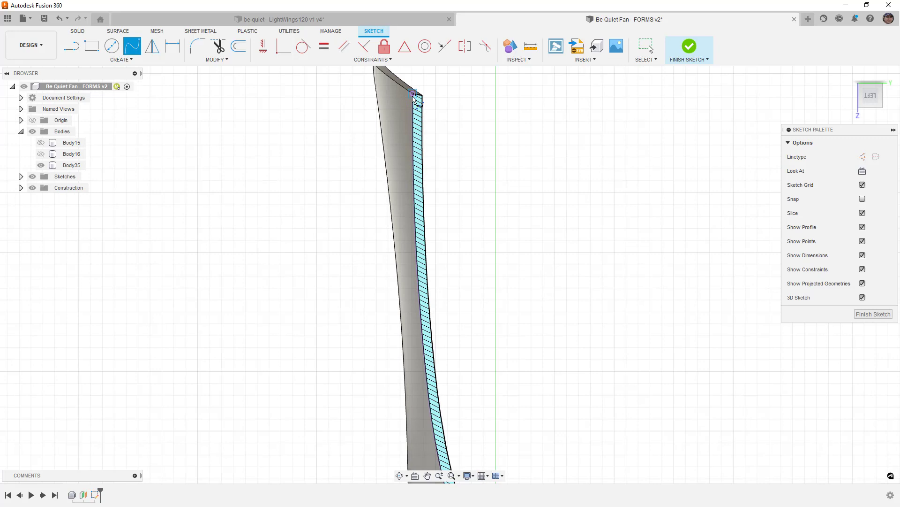
click(412, 93)
scroll(416, 144, up, 2)
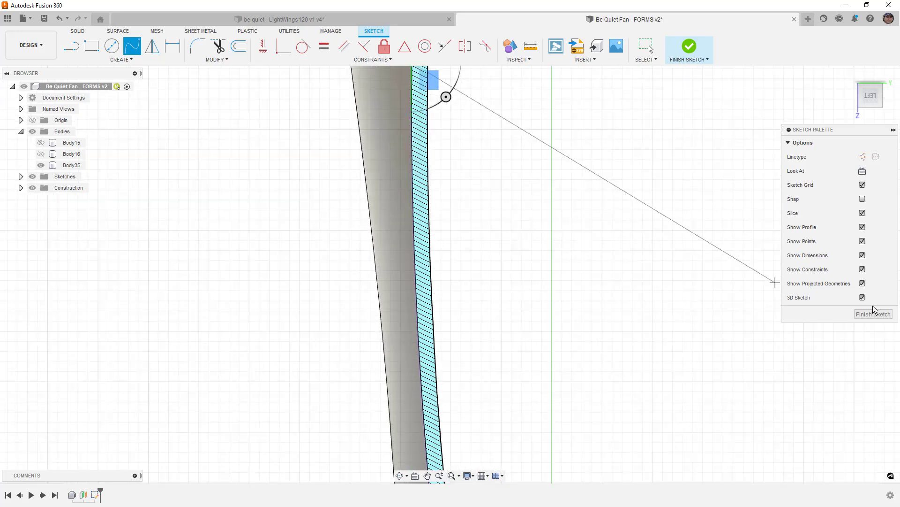
click(862, 297)
key(Escape)
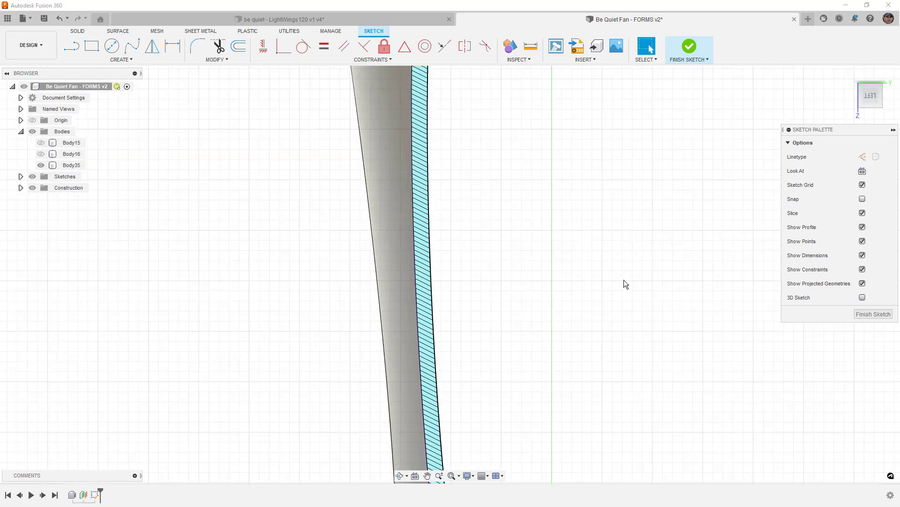
scroll(625, 283, down, 2)
Step: Draw an eight-point fit-point spline down the middle of the blade face
click(132, 45)
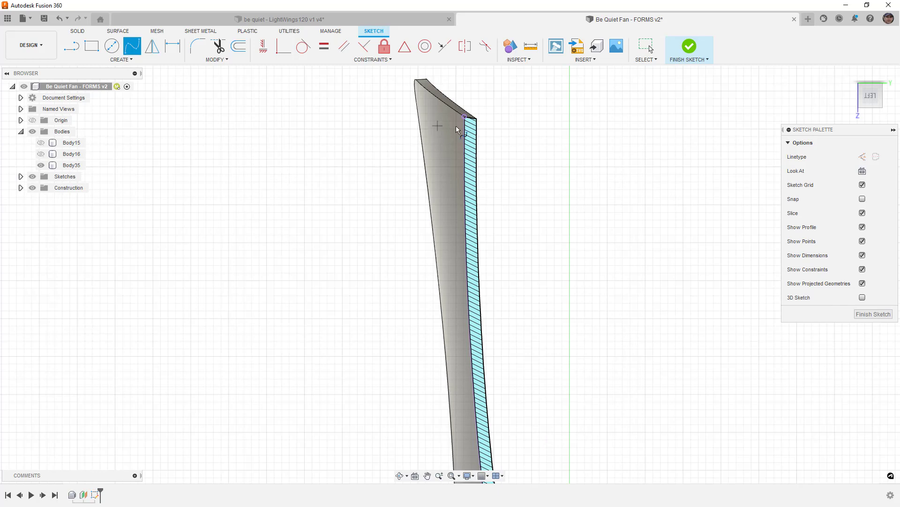
scroll(464, 136, up, 3)
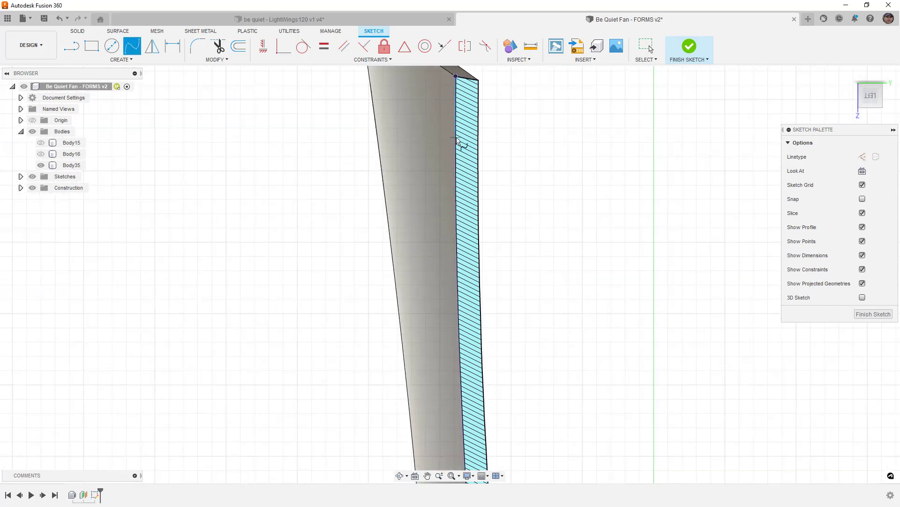
click(456, 135)
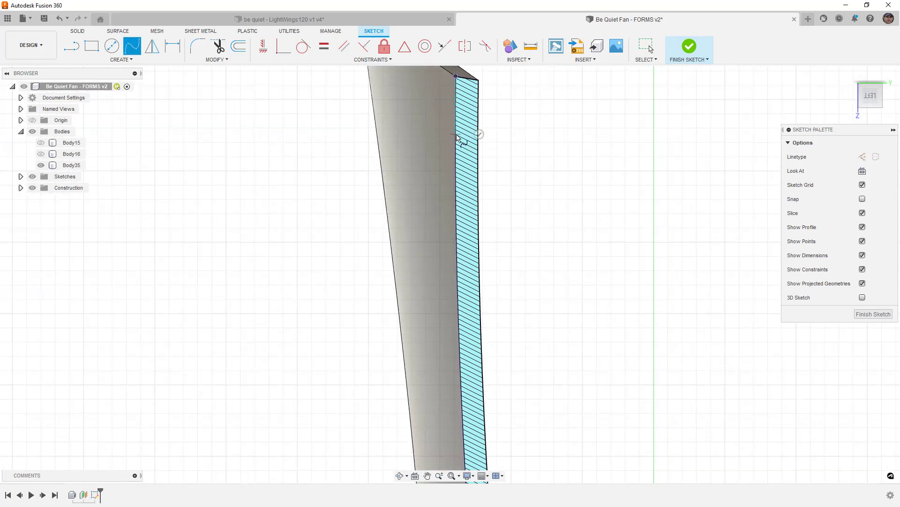
click(444, 172)
click(451, 181)
click(450, 241)
click(446, 332)
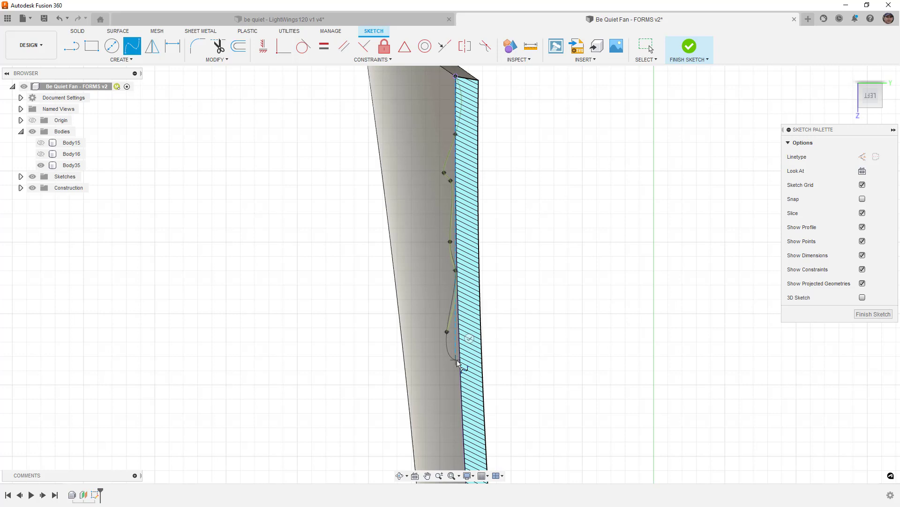
click(456, 363)
click(455, 421)
click(464, 443)
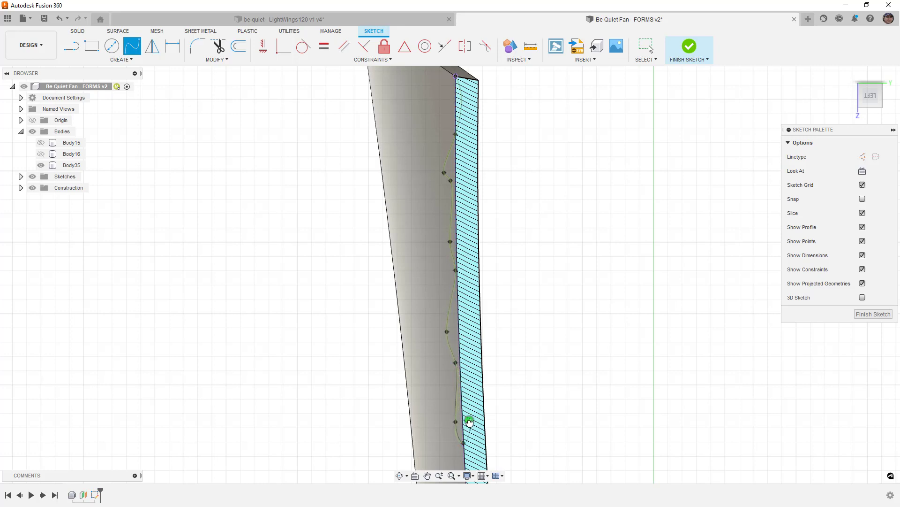
key(Return)
Step: Drag the spline's end point down along the blade and finish the sketch
scroll(458, 285, down, 5)
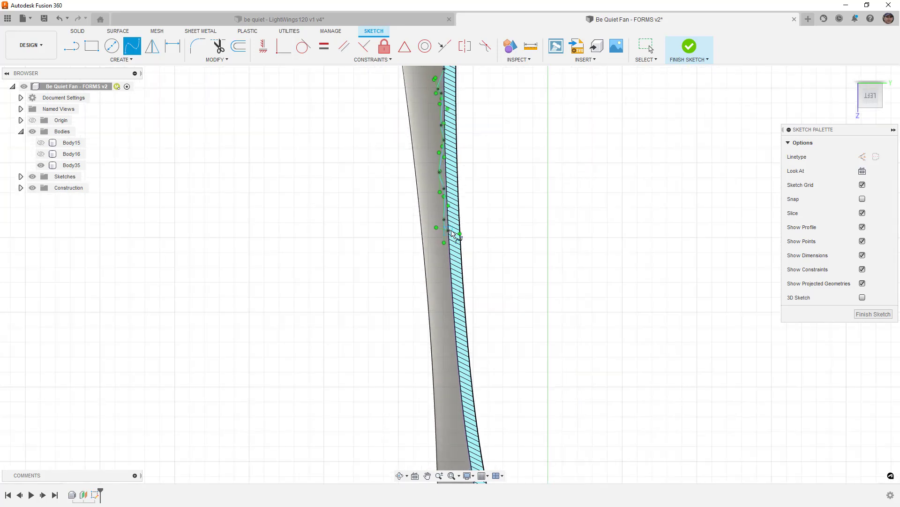
middle_drag(458, 260, 441, 243)
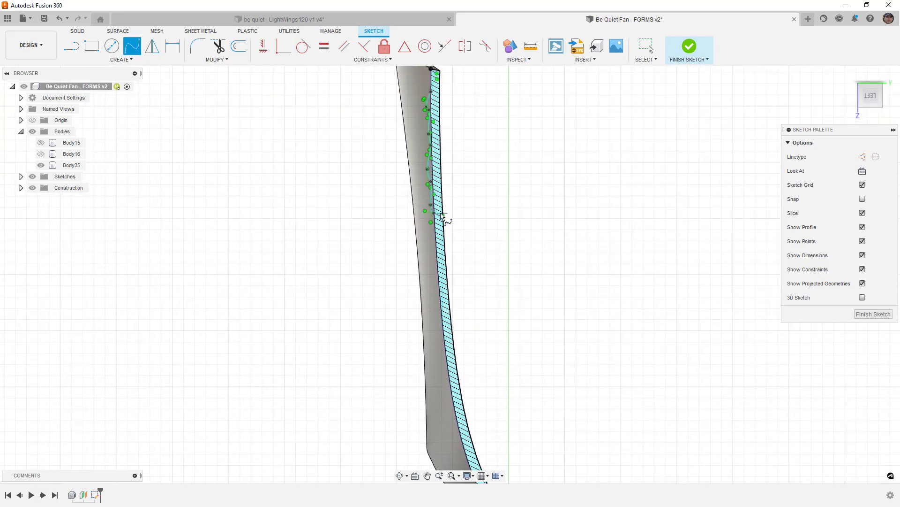
scroll(434, 215, up, 1)
key(Escape)
drag(433, 214, 453, 415)
scroll(453, 394, down, 2)
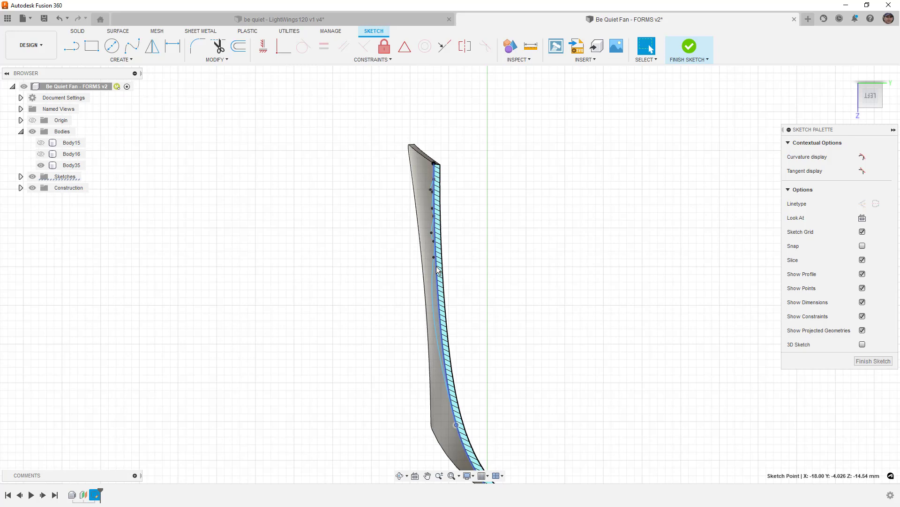
scroll(436, 266, up, 3)
click(689, 47)
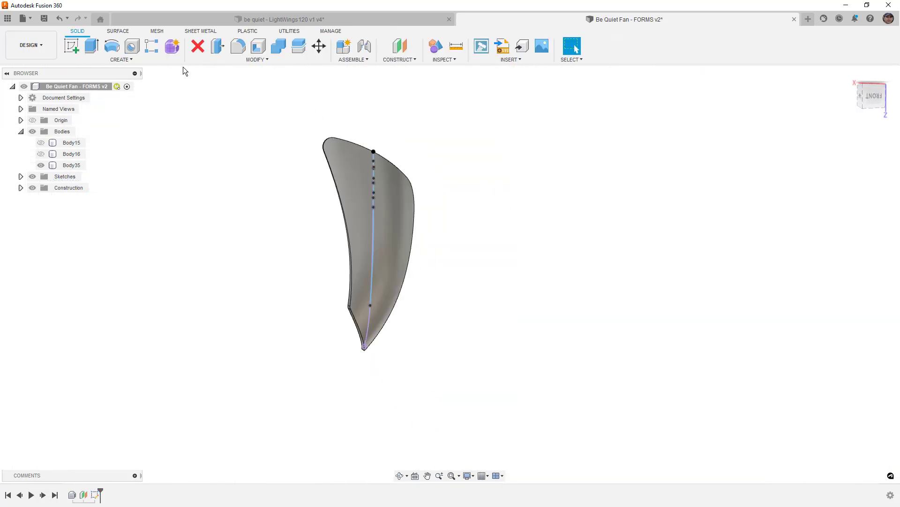
Step: Start a Loft from the SURFACE tab's Create menu
click(117, 31)
click(120, 60)
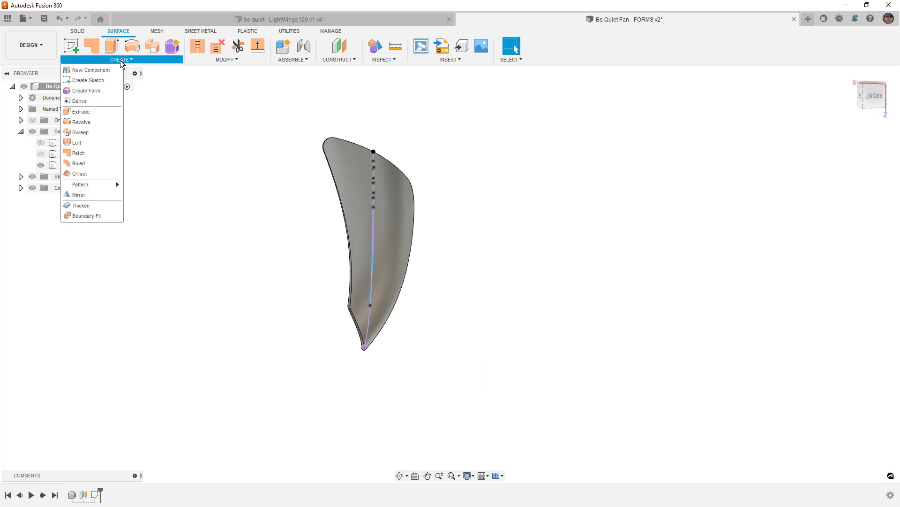
click(89, 143)
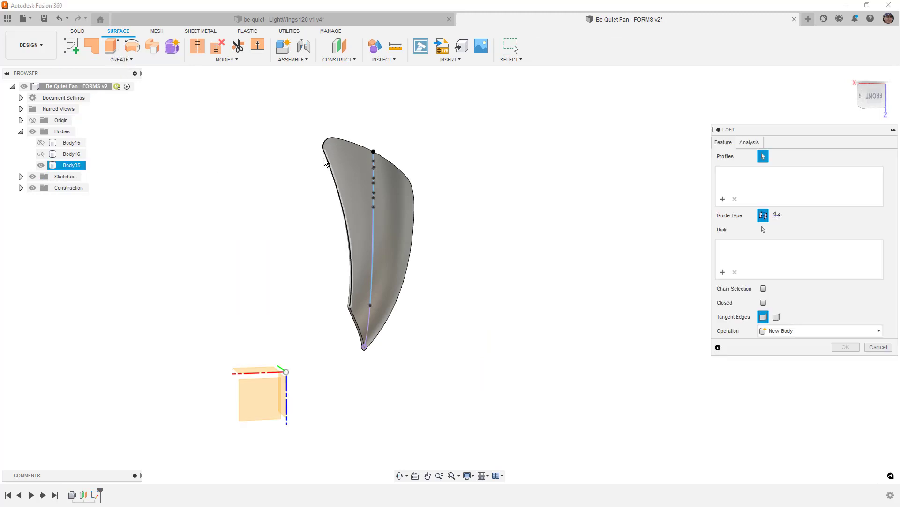
Step: Pick the blade's left edge, middle spline and right edge as loft profiles
scroll(340, 181, up, 1)
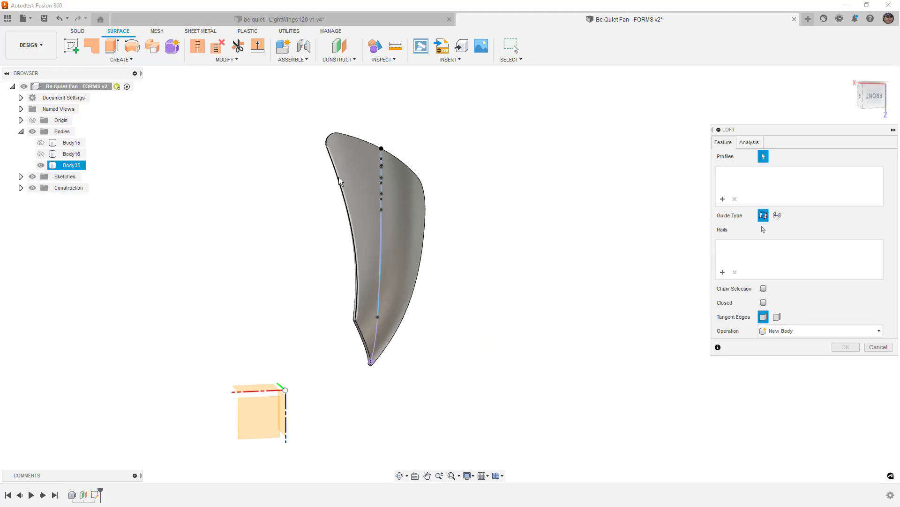
scroll(344, 164, up, 2)
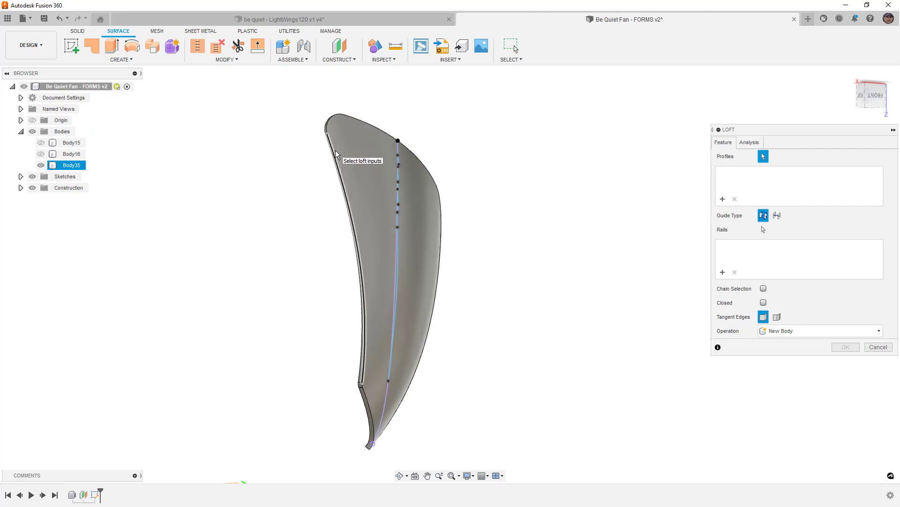
scroll(328, 121, up, 2)
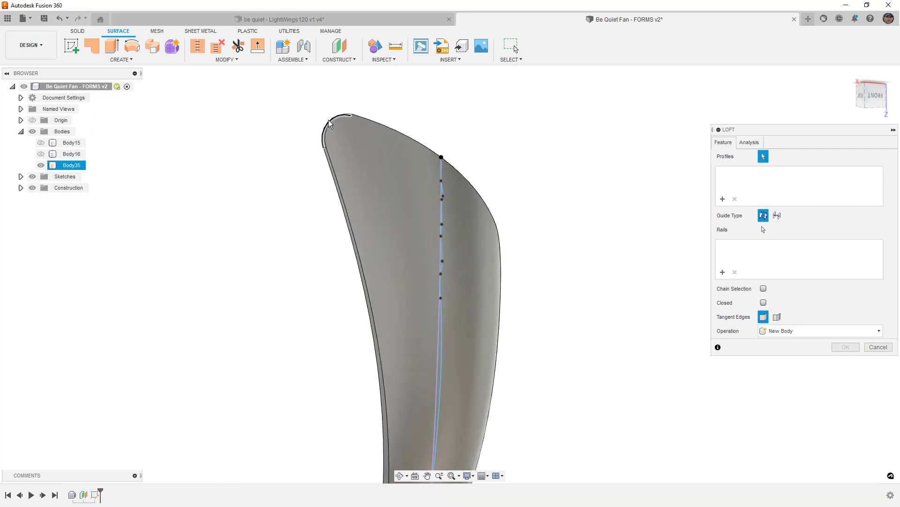
click(332, 168)
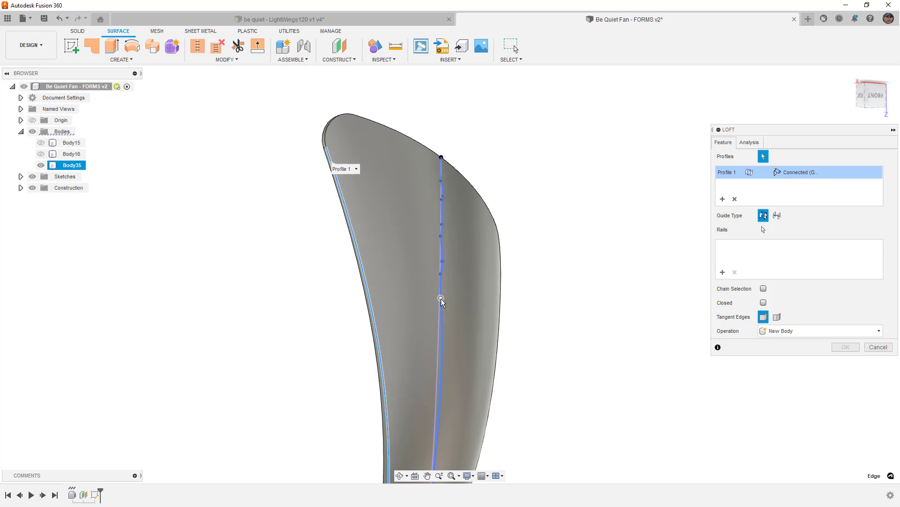
click(441, 300)
shift+middle_drag(443, 310, 495, 297)
click(570, 312)
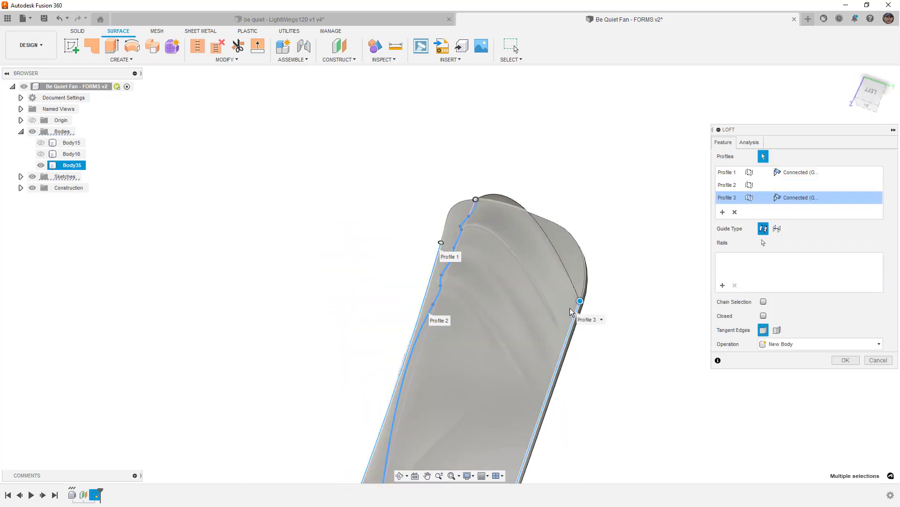
Step: Orbit and zoom around the ridged loft preview to examine it from several sides
shift+middle_drag(570, 311, 515, 256)
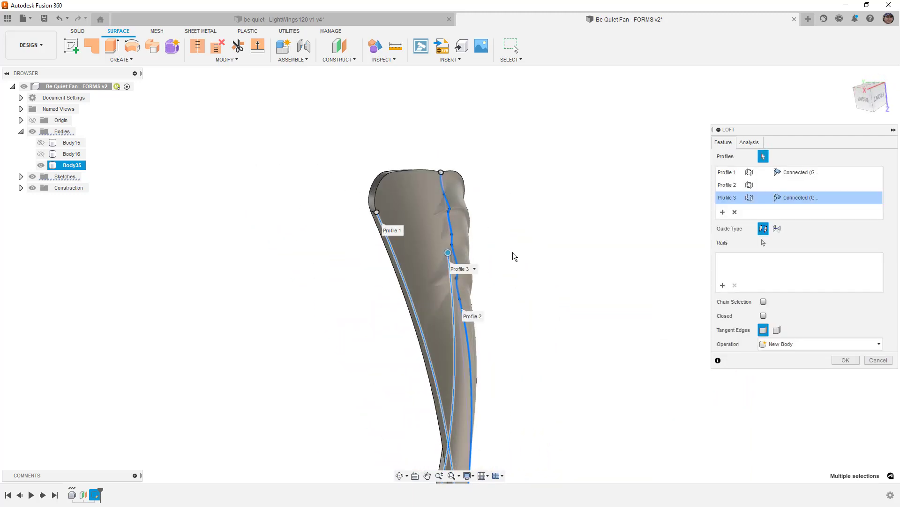
scroll(498, 234, up, 5)
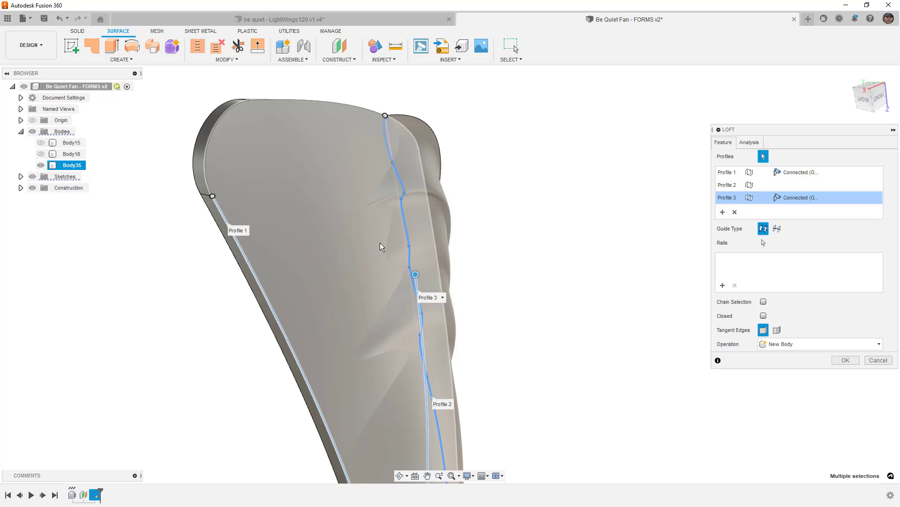
shift+middle_drag(403, 227, 261, 227)
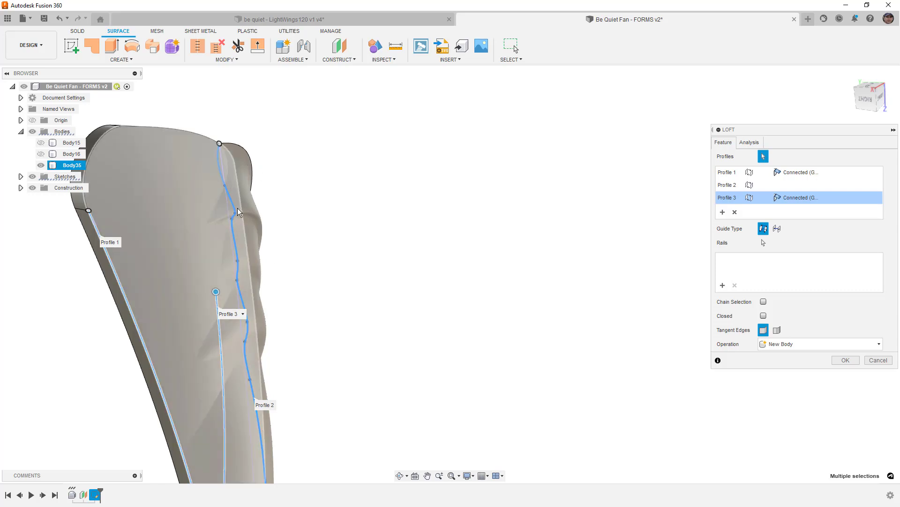
shift+middle_drag(346, 219, 460, 204)
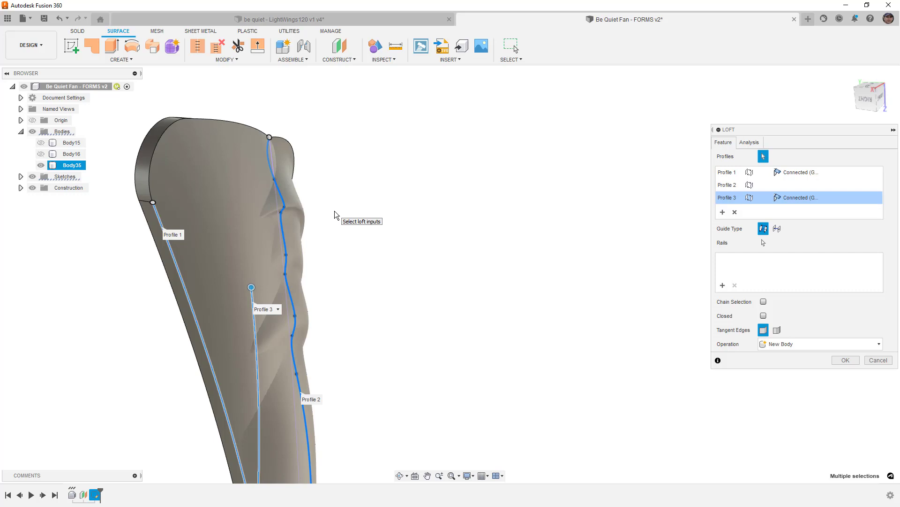
shift+middle_drag(334, 215, 481, 251)
scroll(195, 221, up, 3)
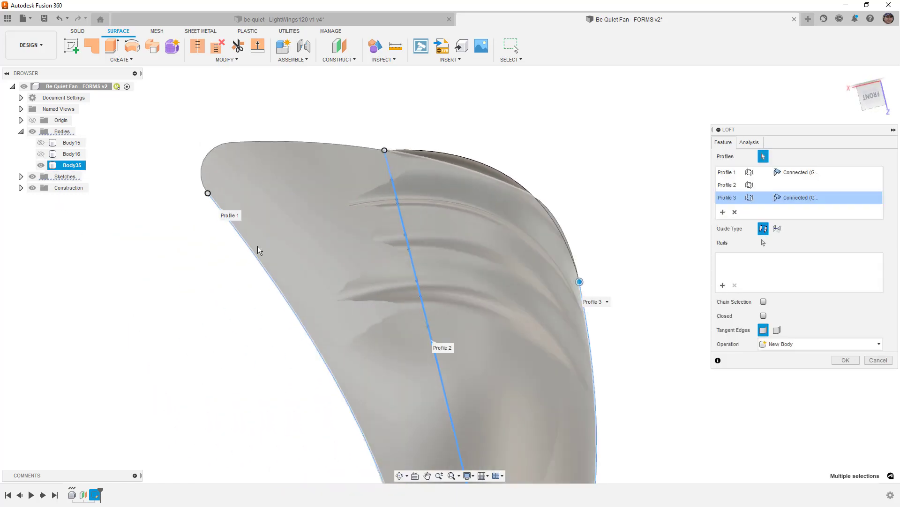
middle_drag(447, 288, 414, 260)
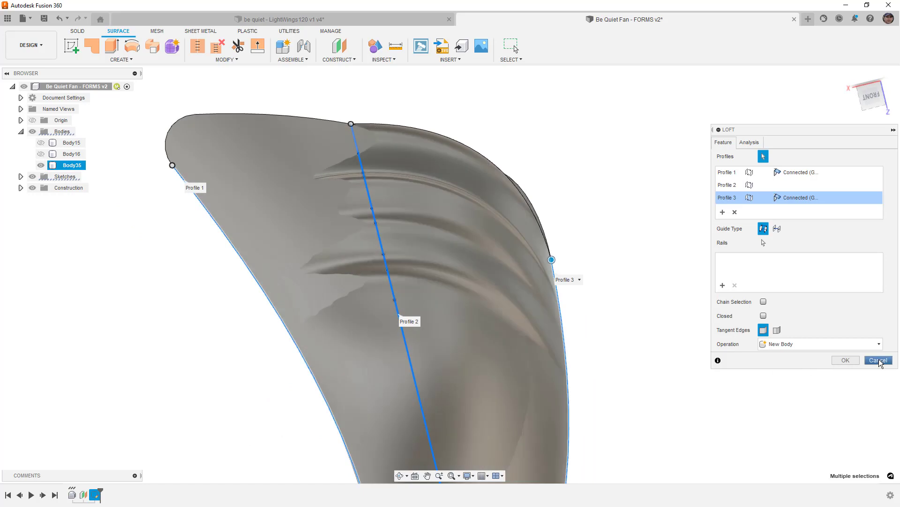
Step: Cancel the loft and undo the profile sketch and construction plane
click(878, 360)
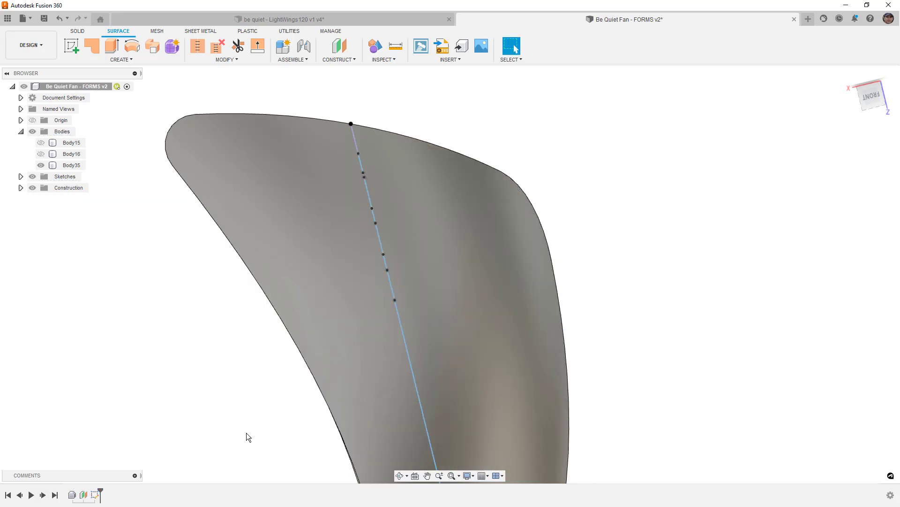
key(ctrl+z)
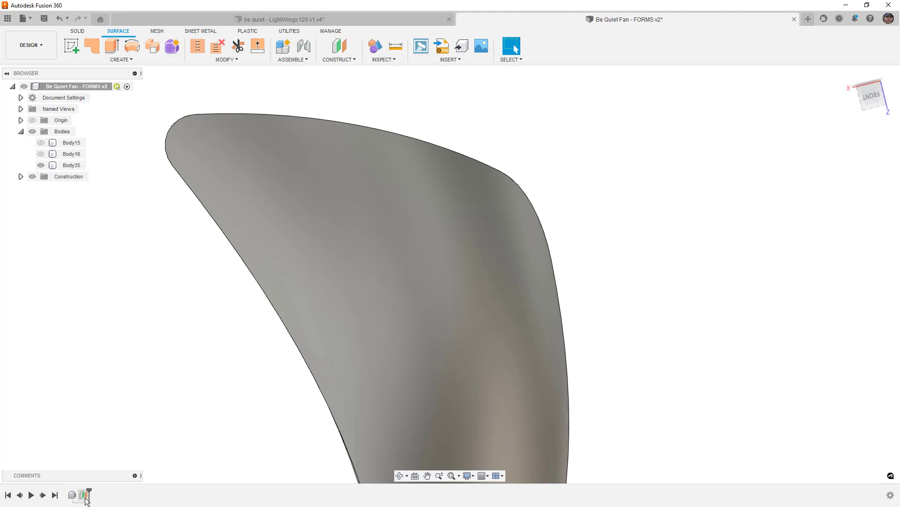
key(ctrl+z)
click(328, 233)
scroll(329, 234, down, 2)
scroll(447, 326, down, 2)
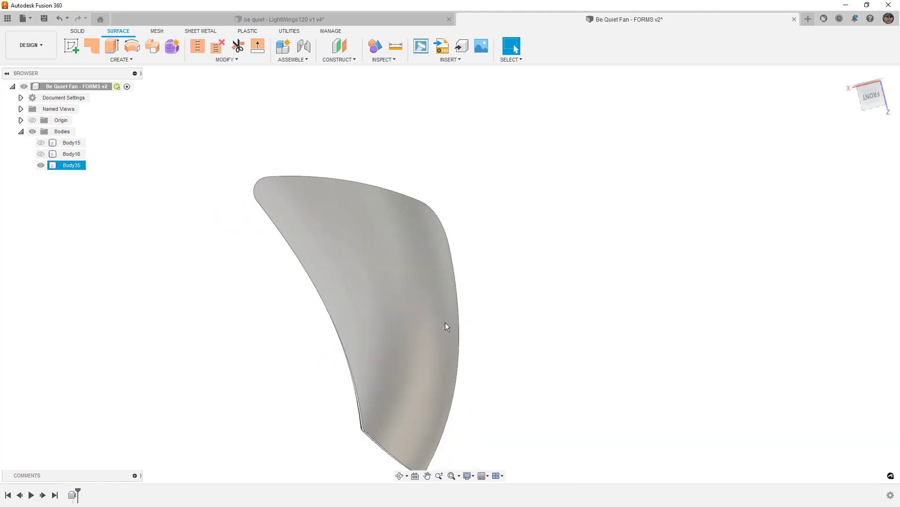
shift+middle_drag(446, 326, 410, 307)
scroll(419, 264, up, 2)
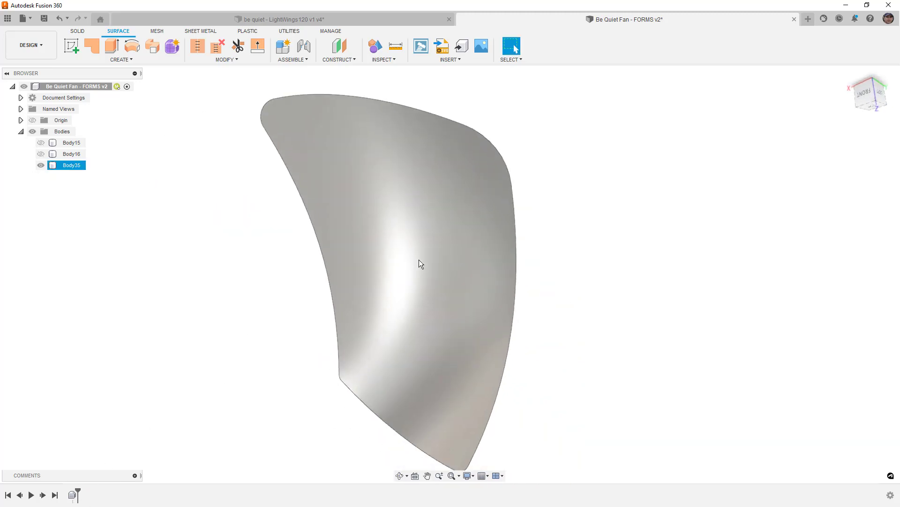
click(219, 103)
Step: Enter Create Form and start Convert with type BRep Face to T-Splines
click(171, 45)
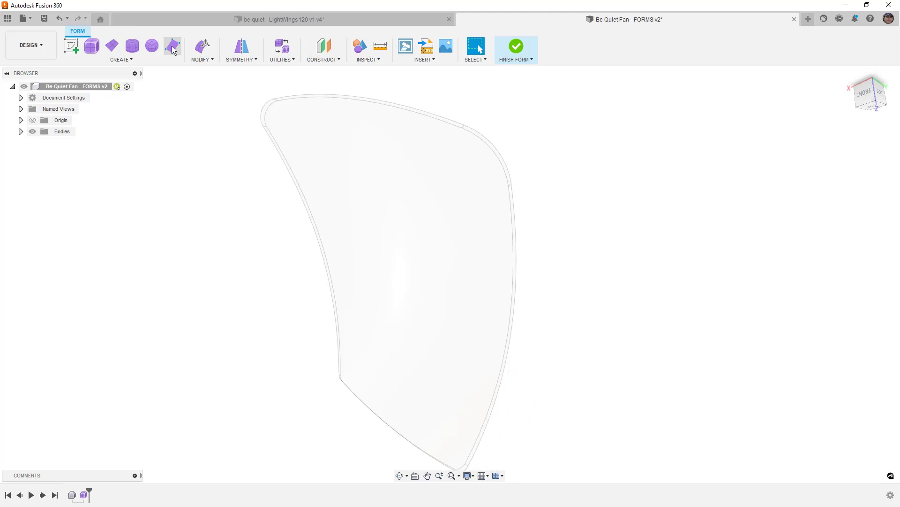
click(281, 60)
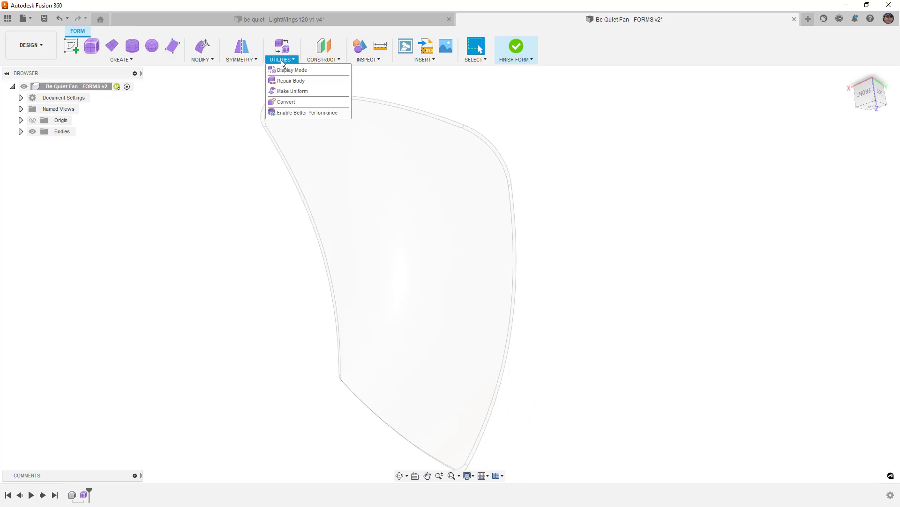
click(287, 102)
click(867, 144)
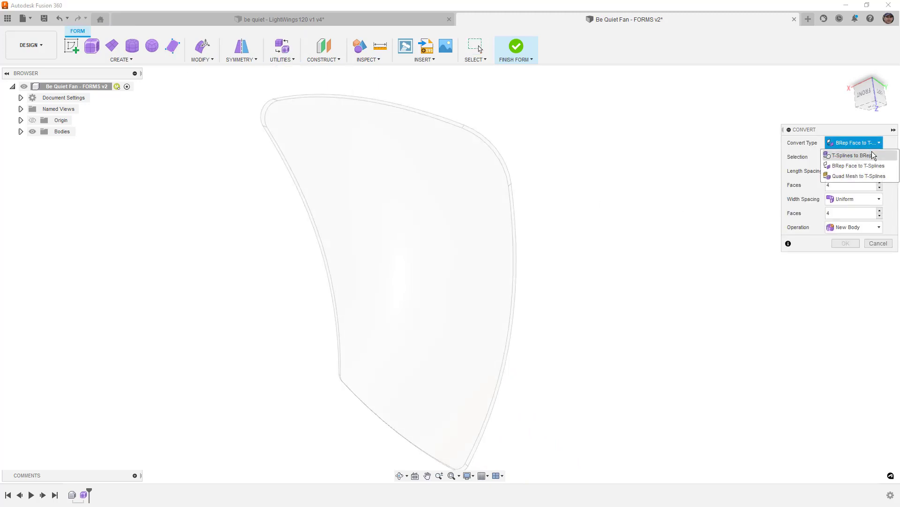
click(885, 167)
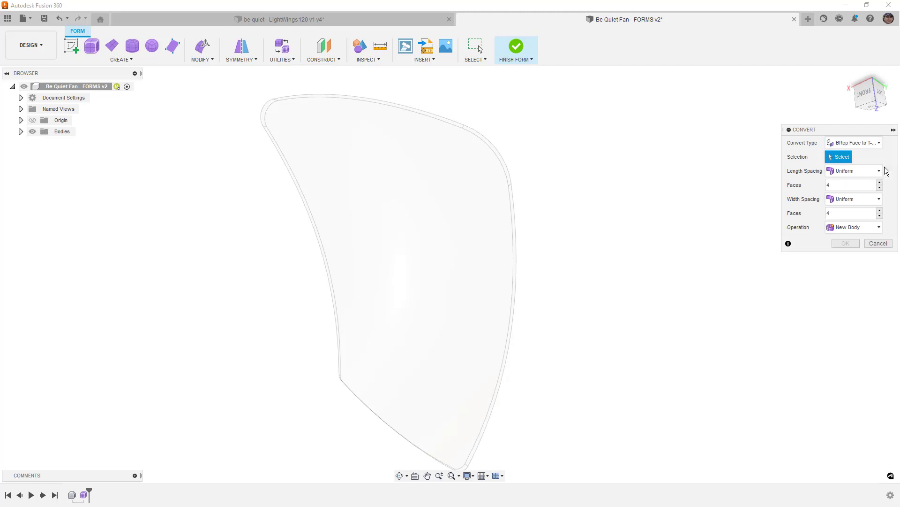
Step: Select the blade face for conversion and raise its length face count to 14
click(444, 187)
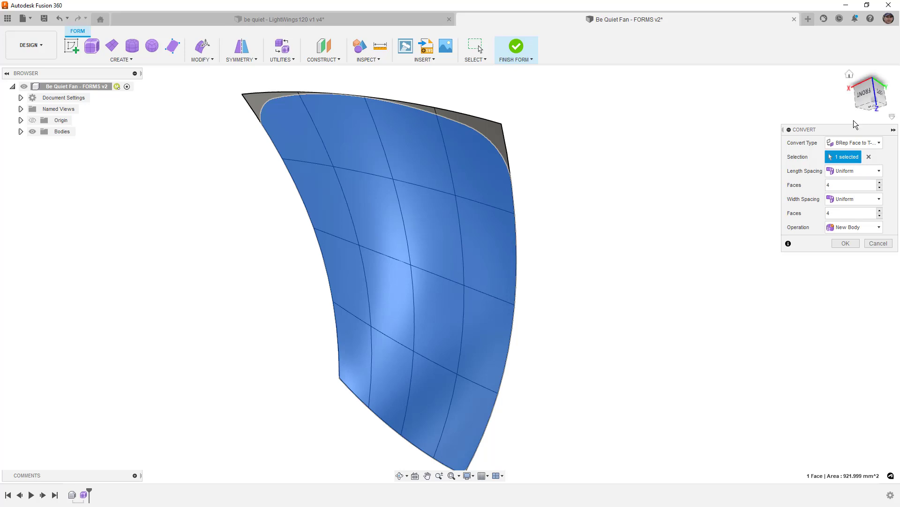
click(879, 182)
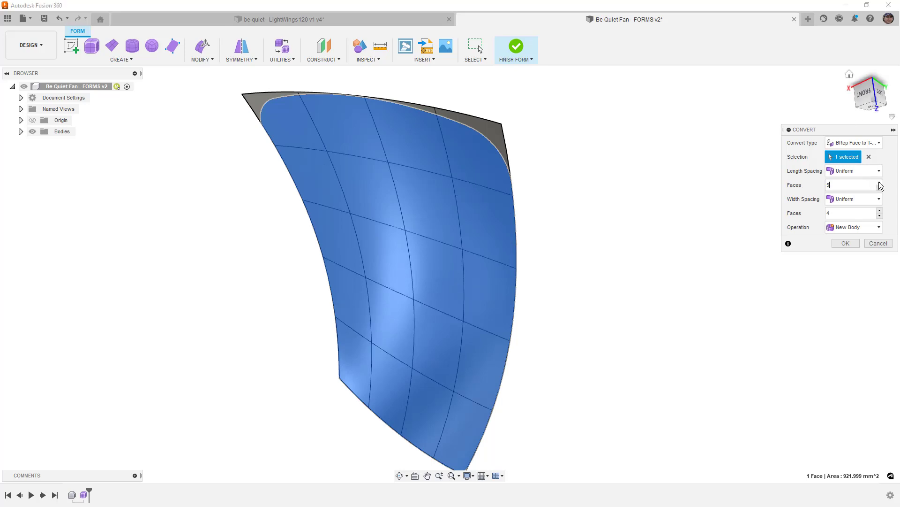
click(880, 183)
click(880, 183)
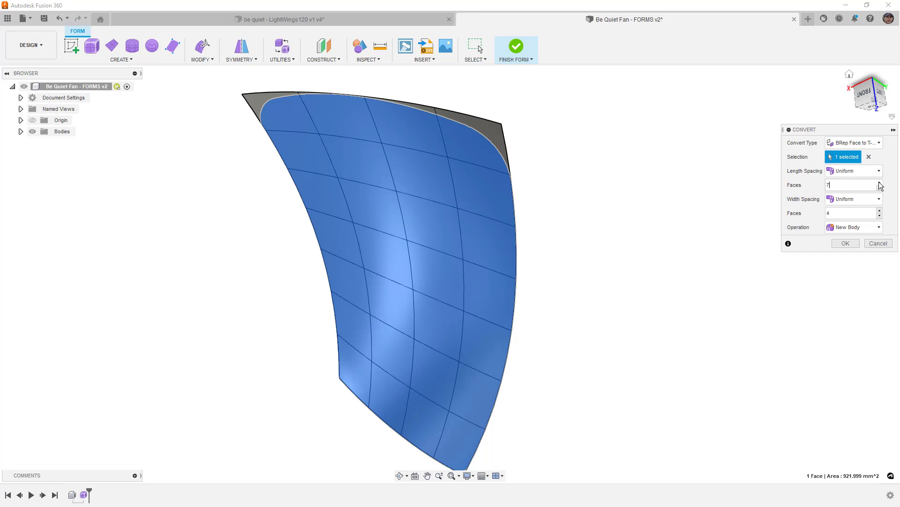
click(880, 183)
click(880, 184)
click(880, 184)
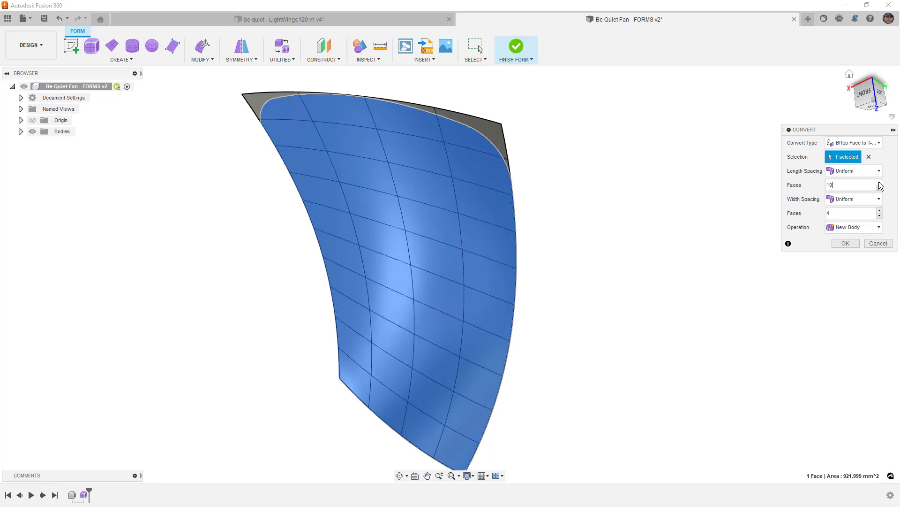
click(880, 184)
click(880, 184)
click(880, 184)
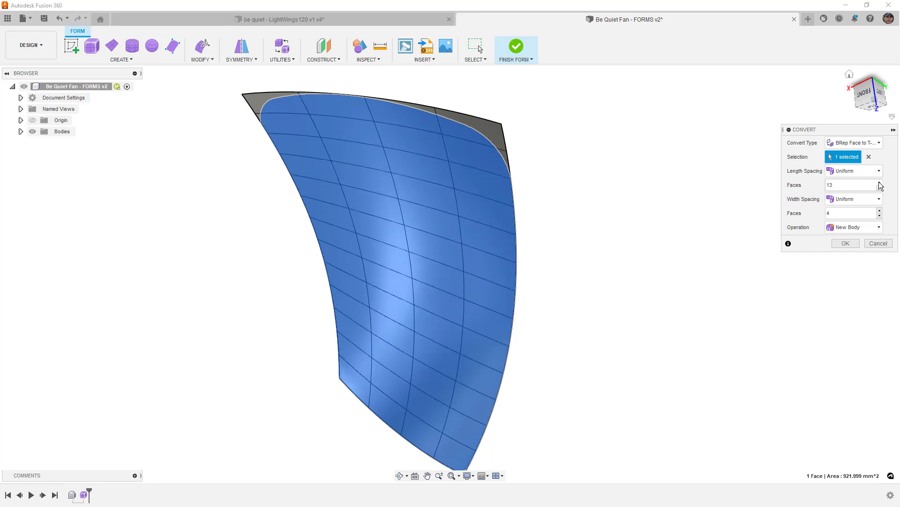
click(880, 183)
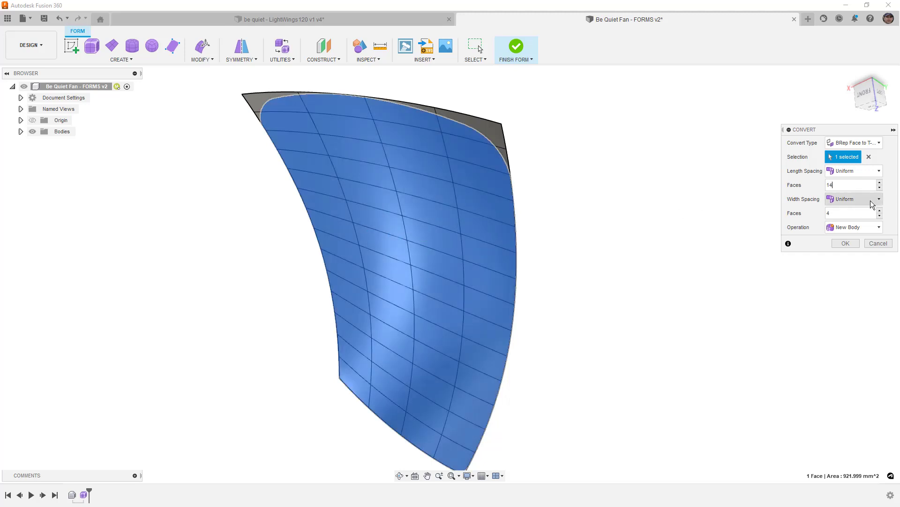
Step: Raise the width face count to 8 for a 14 by 8 grid
click(879, 211)
click(879, 212)
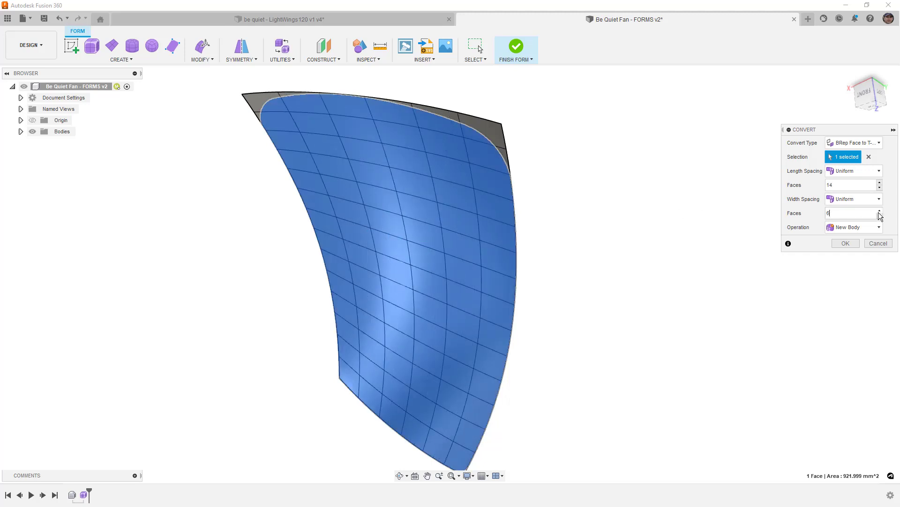
click(880, 212)
click(880, 211)
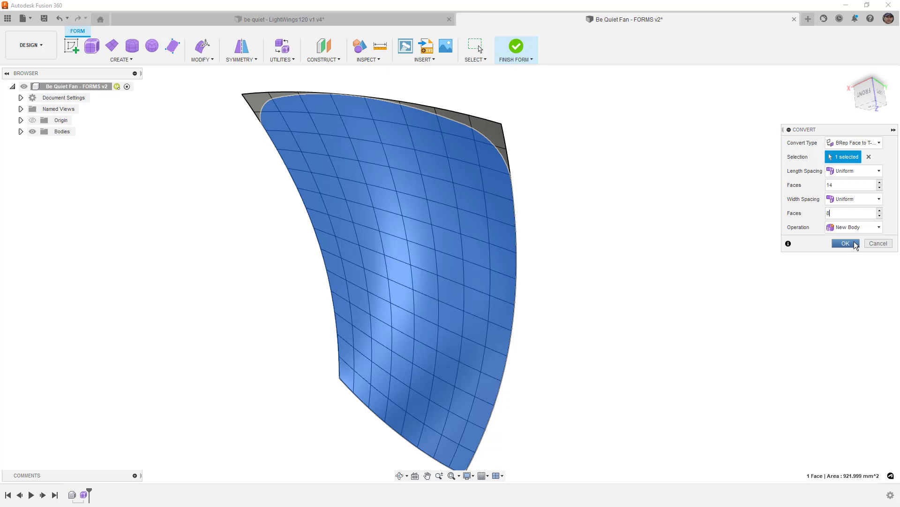
Step: Commit the 14 by 8 T-spline conversion and view the surface from the front
click(847, 242)
mouse_move(650, 301)
shift+middle_down()
mouse_move(655, 241)
mouse_move(636, 253)
mouse_move(649, 257)
mouse_move(638, 292)
shift+middle_up()
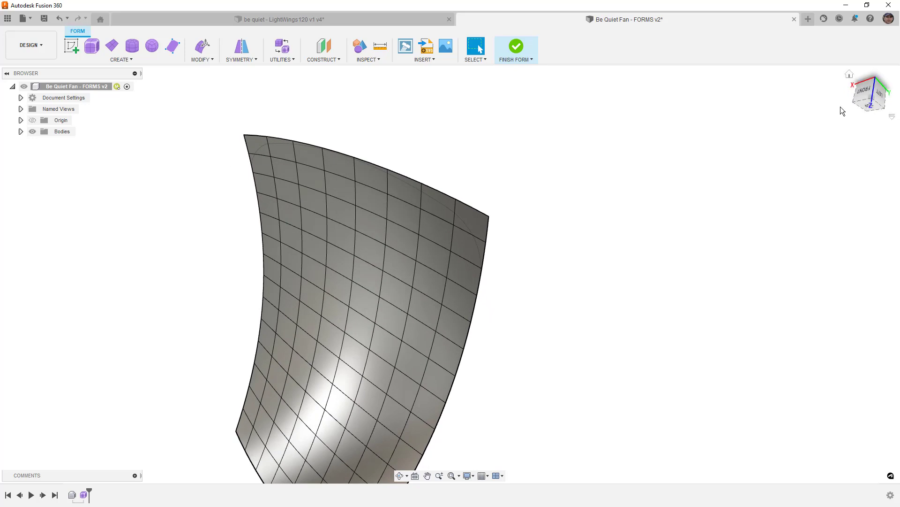
click(865, 89)
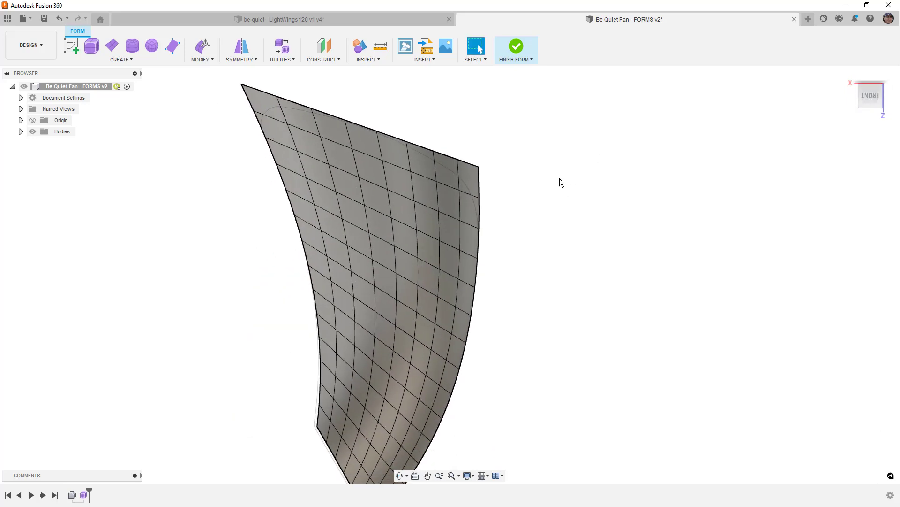
Step: Select six parallel edge rows across the T-spline blade, 36 edges in total
click(315, 162)
shift+click(449, 215)
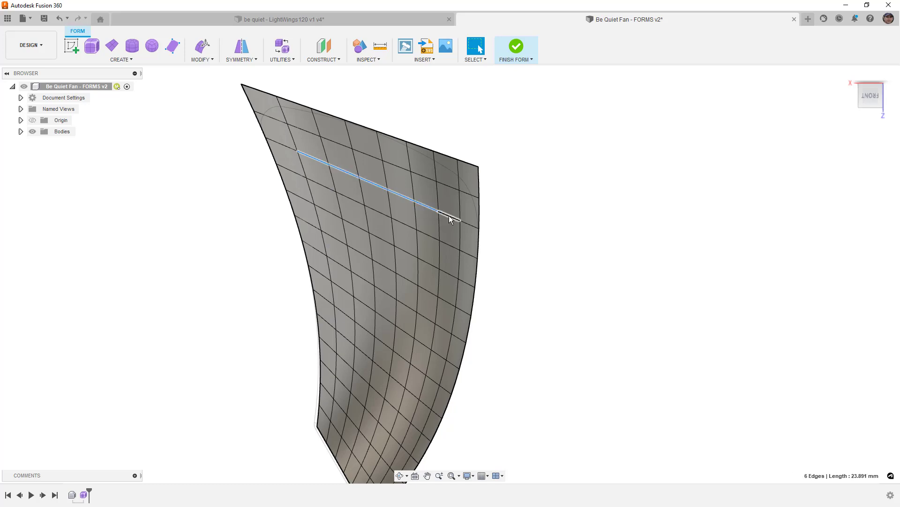
shift+click(449, 273)
shift+click(323, 210)
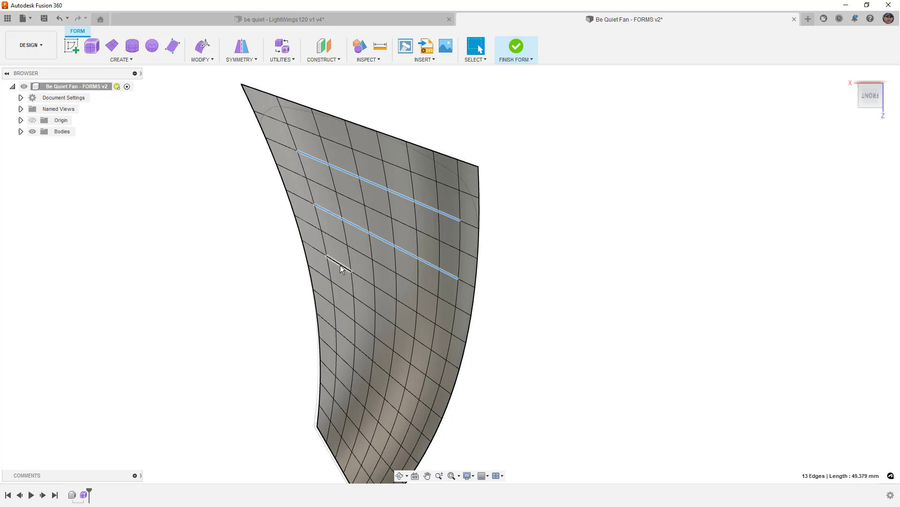
shift+click(443, 327)
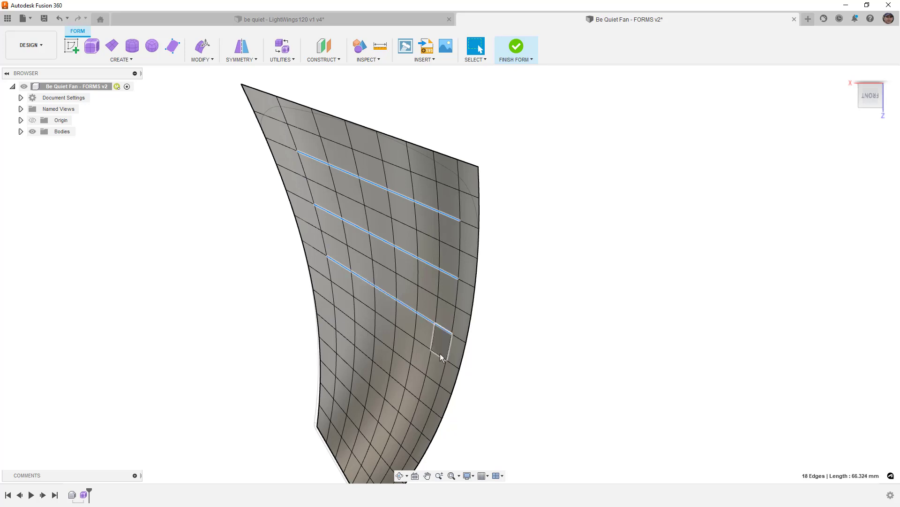
shift+click(347, 317)
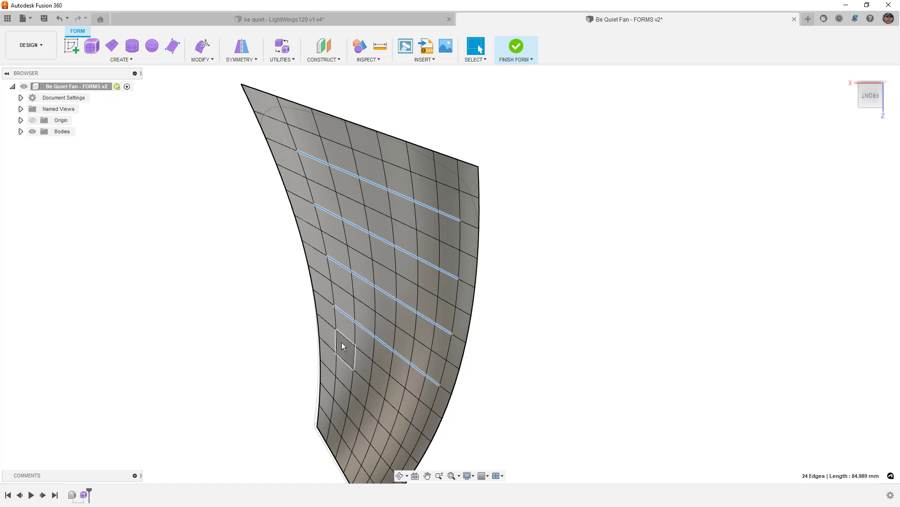
shift+click(418, 429)
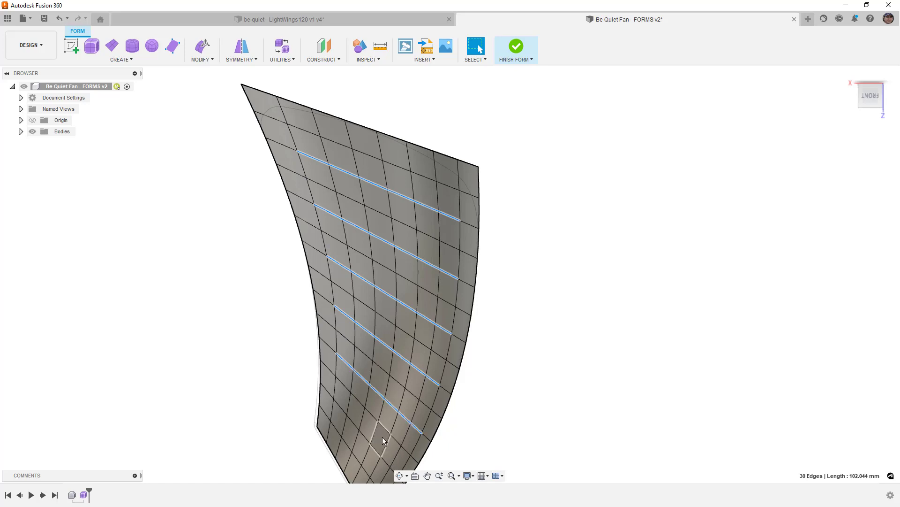
middle_drag(382, 437, 386, 421)
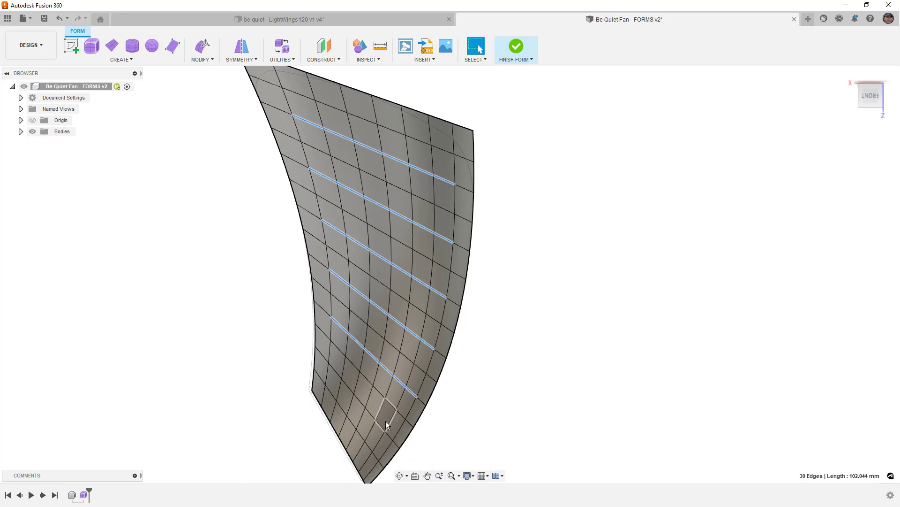
shift+click(336, 370)
shift+middle_drag(474, 370, 454, 303)
Step: Start Edit Form on the selected edges and set its Coordinate Space handle orientation
scroll(454, 302, up, 3)
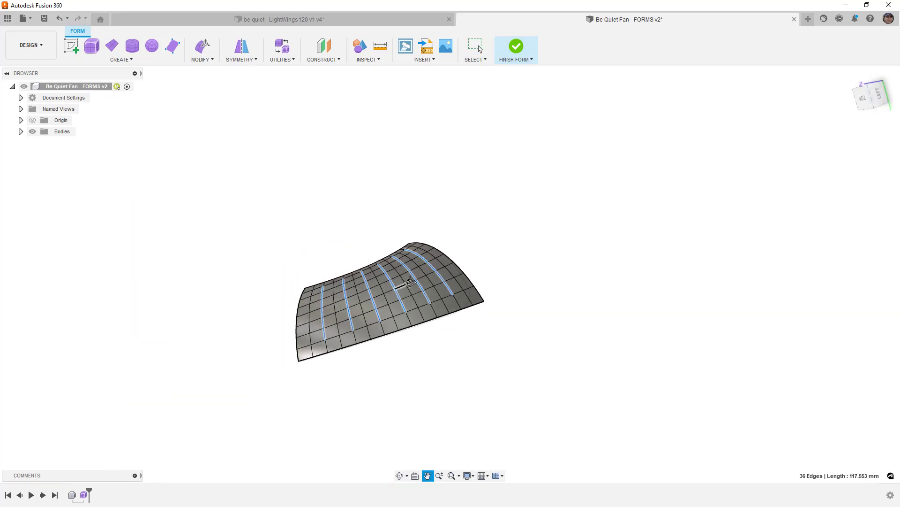
click(203, 46)
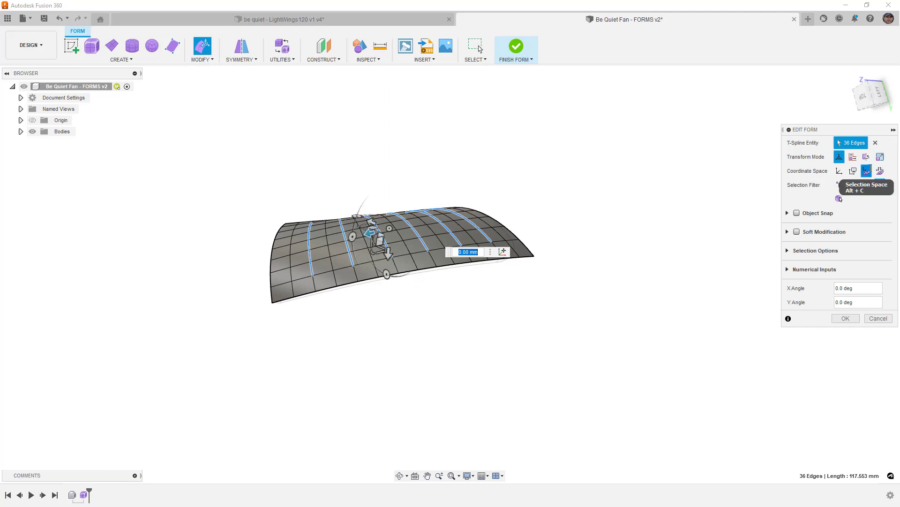
click(839, 198)
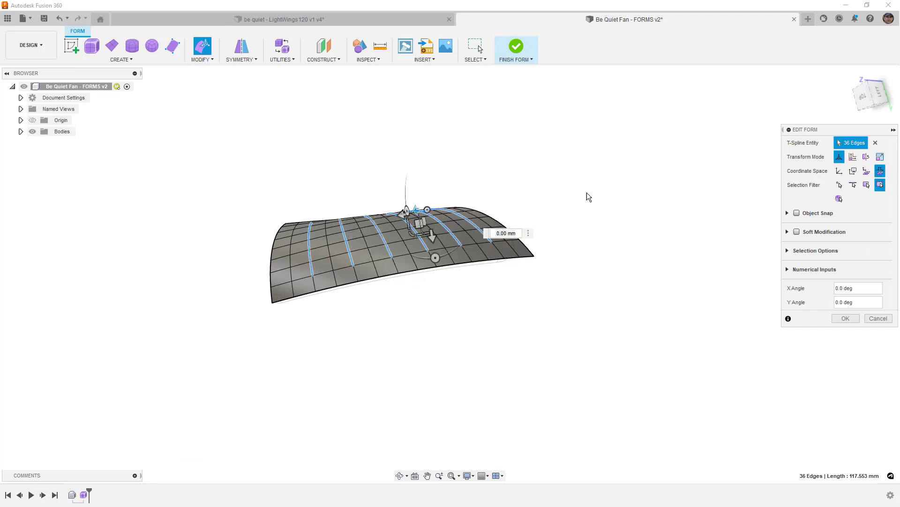
scroll(424, 212, up, 5)
shift+middle_drag(422, 241, 429, 248)
scroll(429, 248, down, 5)
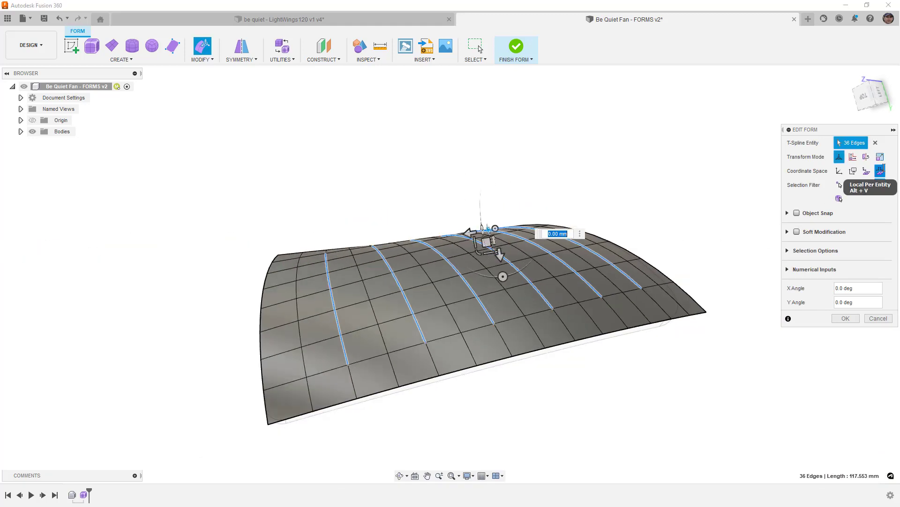
click(867, 171)
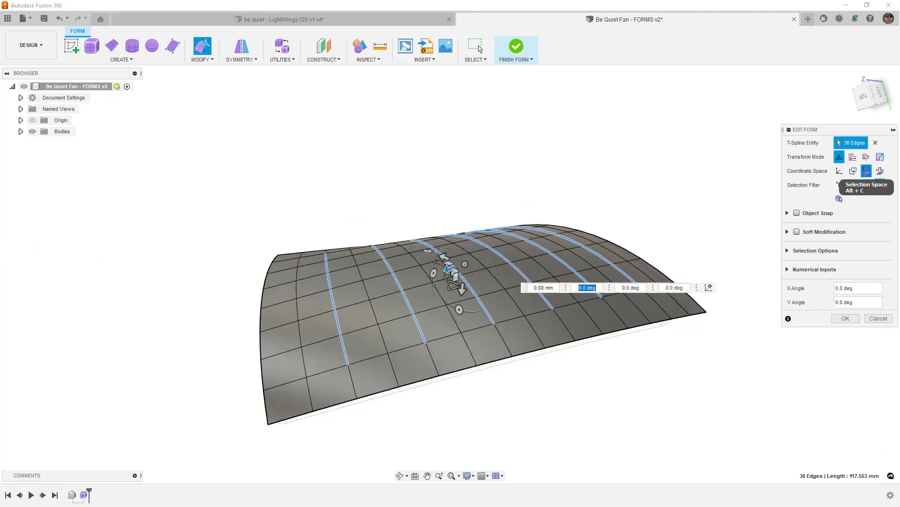
shift+middle_drag(625, 227, 639, 199)
click(872, 96)
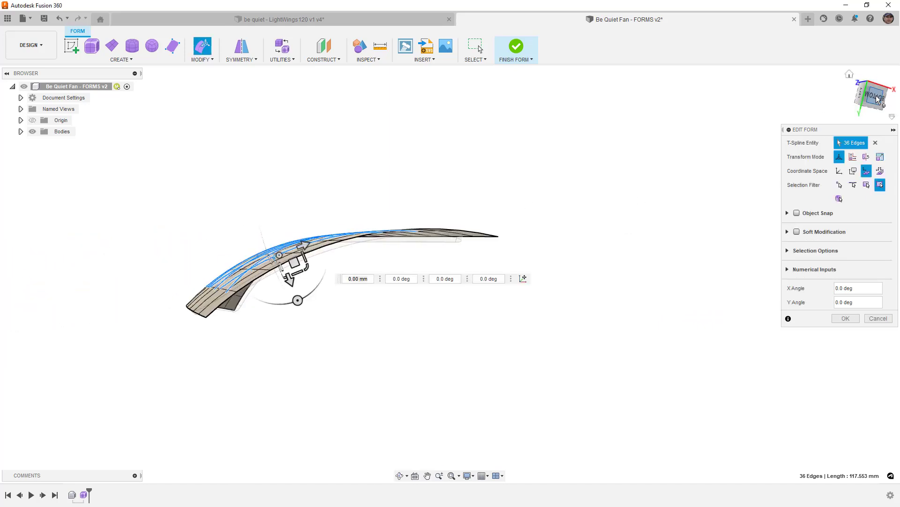
scroll(460, 199, up, 2)
scroll(380, 265, up, 3)
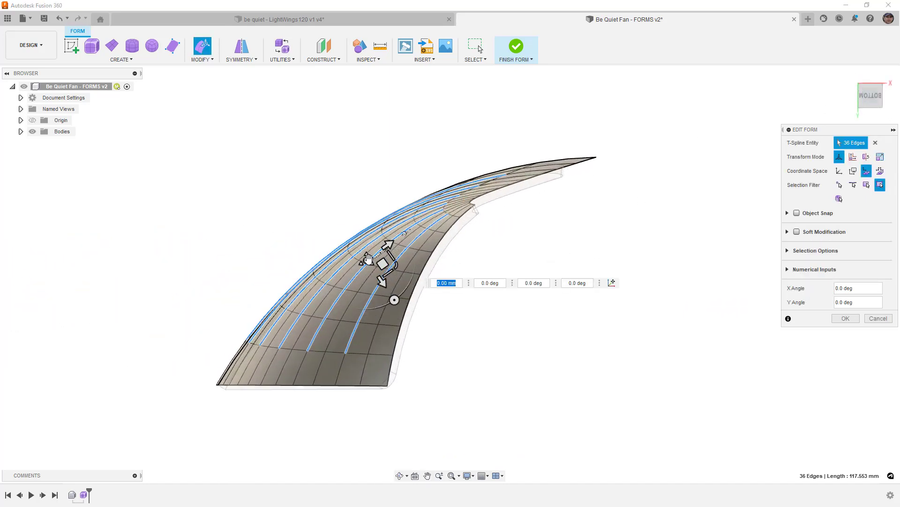
Step: Nudge the ridge edges slightly across the surface with the planar handle and commit
drag(380, 265, 367, 247)
shift+middle_drag(367, 247, 427, 230)
scroll(347, 230, down, 3)
scroll(428, 231, up, 5)
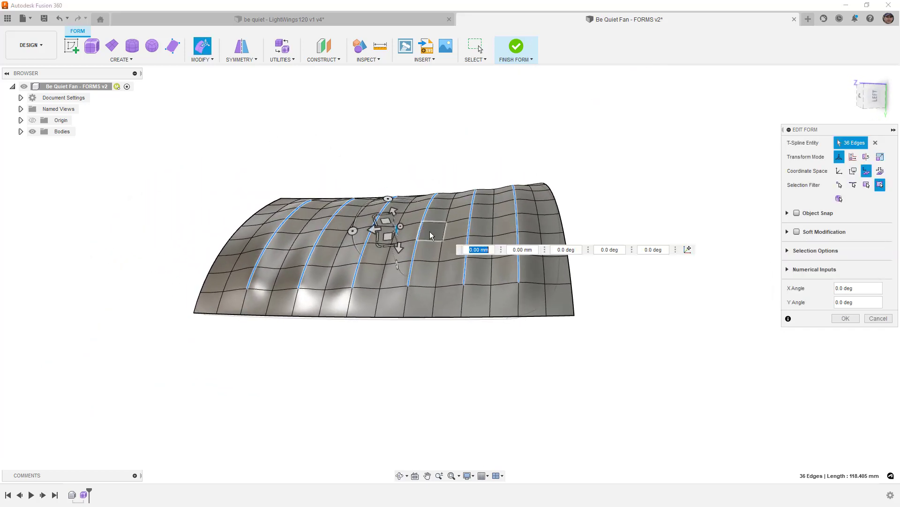
scroll(483, 223, down, 5)
shift+middle_drag(483, 223, 498, 214)
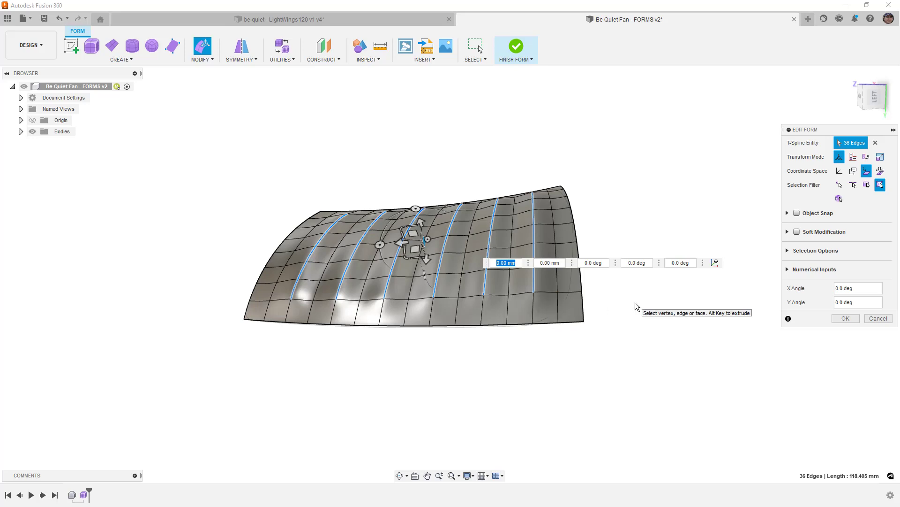
click(845, 320)
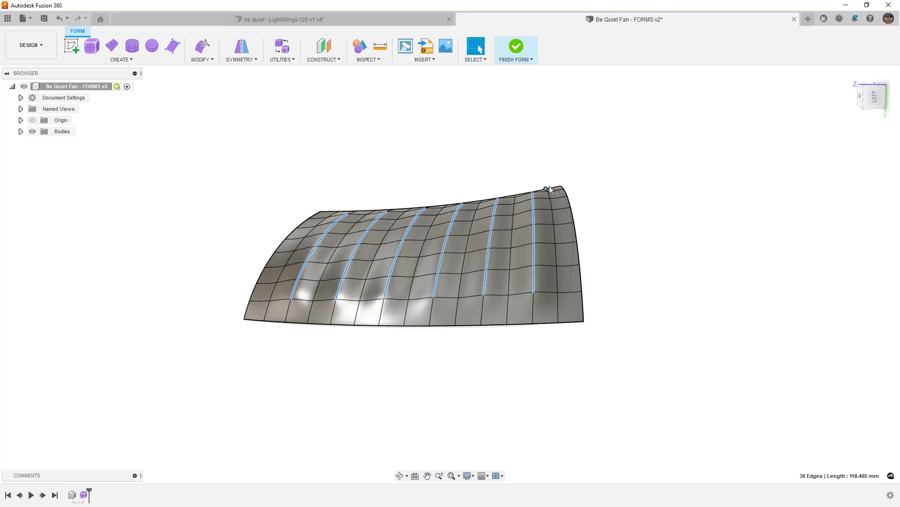
Step: Bevel the selected ridge edges with 2 segments
click(210, 60)
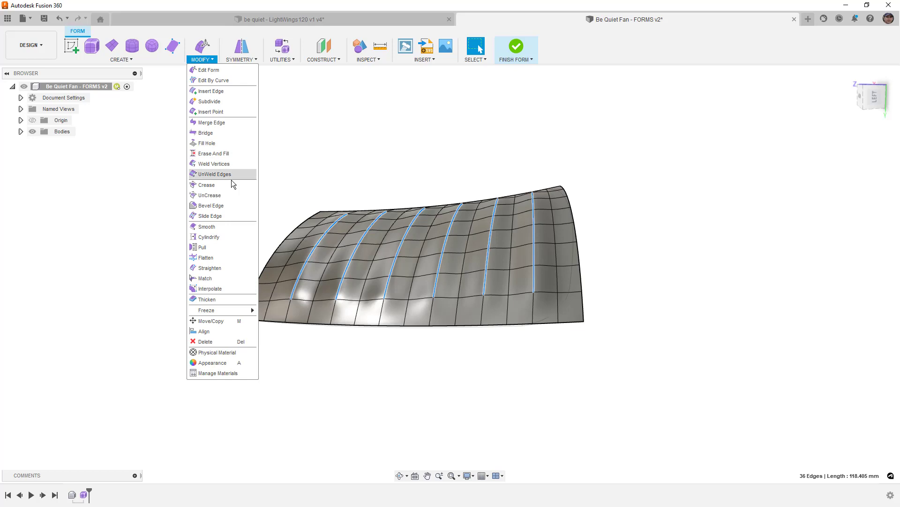
click(212, 205)
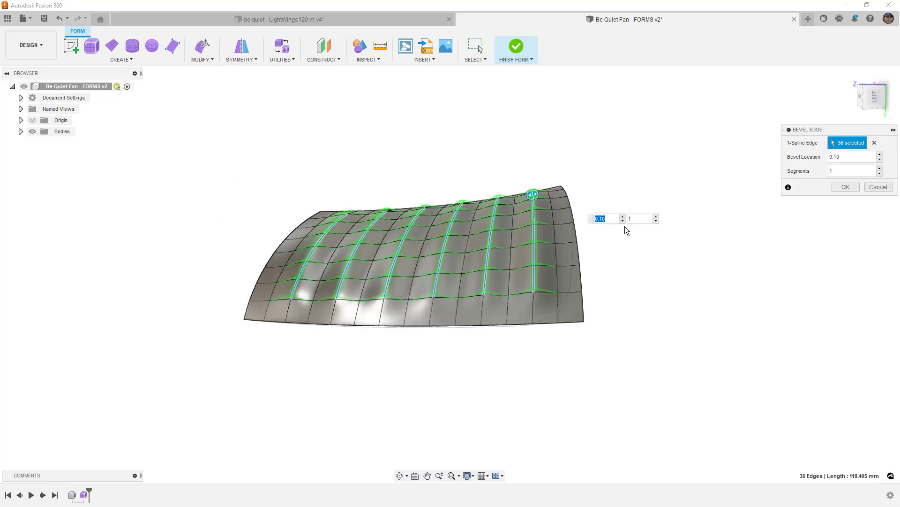
click(656, 216)
scroll(527, 279, up, 5)
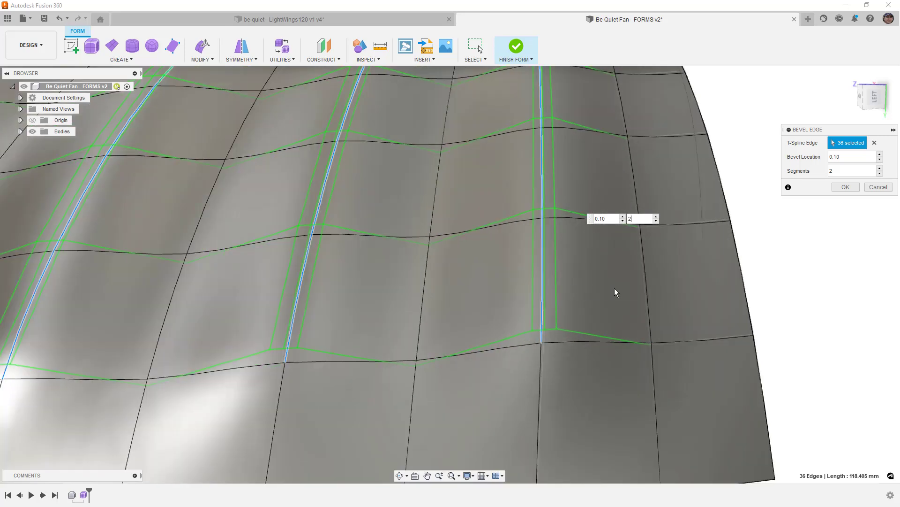
click(838, 187)
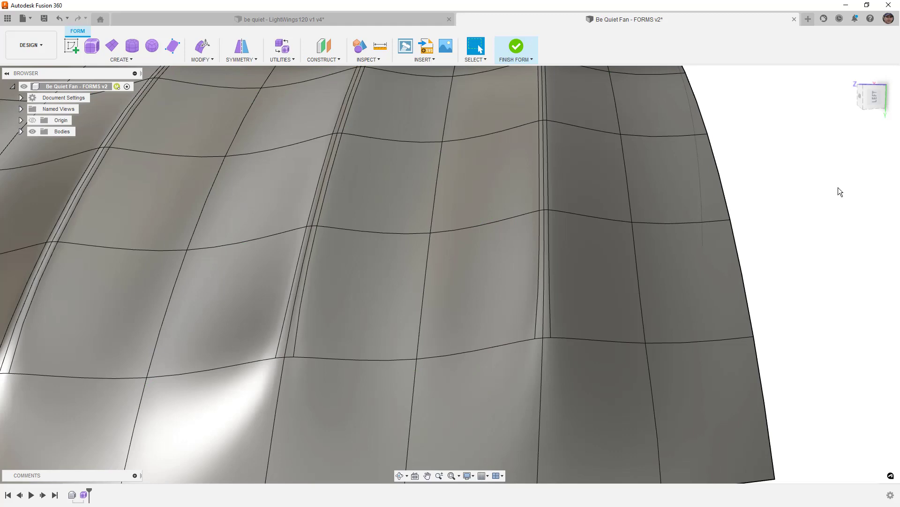
Step: Preview the ridged surface in smooth display, then return to control-frame display
scroll(786, 183, down, 8)
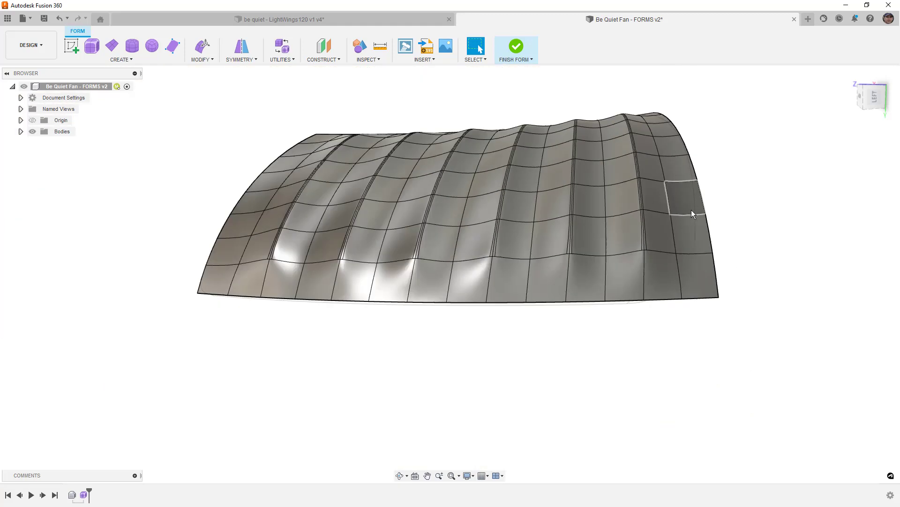
shift+middle_drag(671, 241, 632, 216)
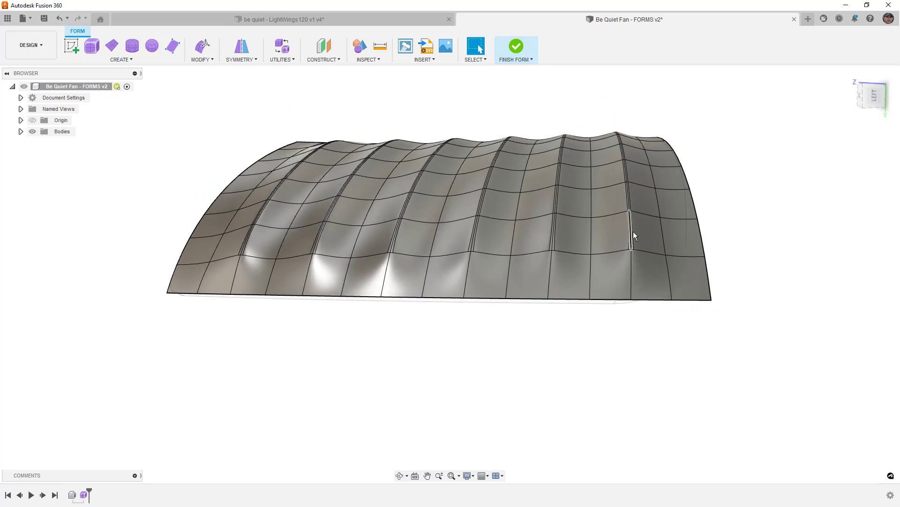
scroll(636, 251, up, 2)
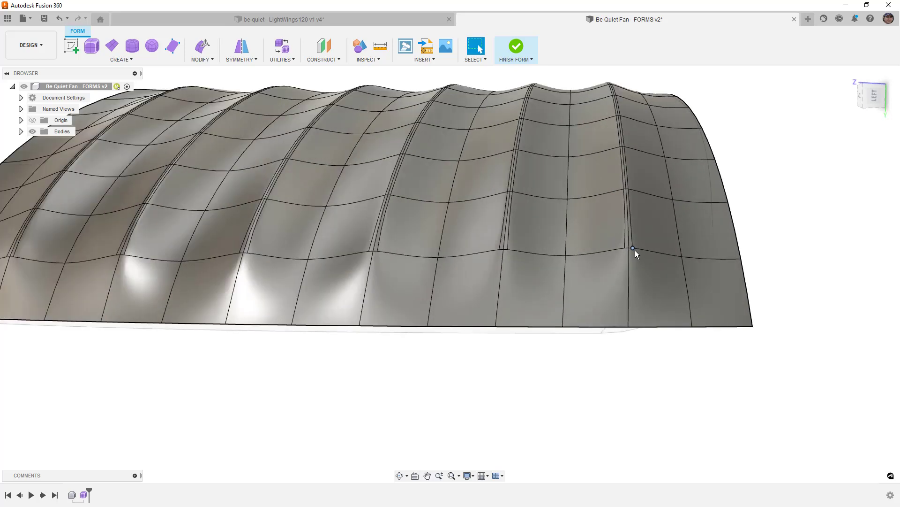
scroll(621, 367, down, 3)
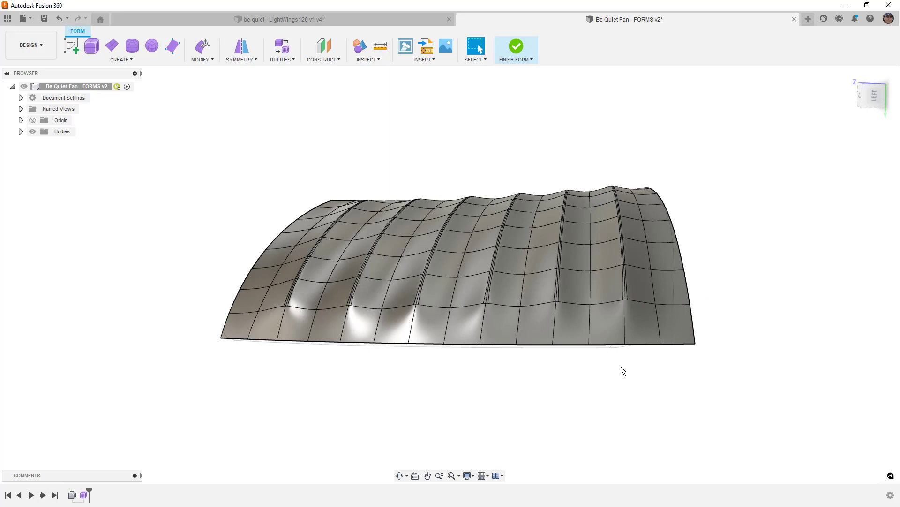
shift+middle_drag(654, 304, 652, 310)
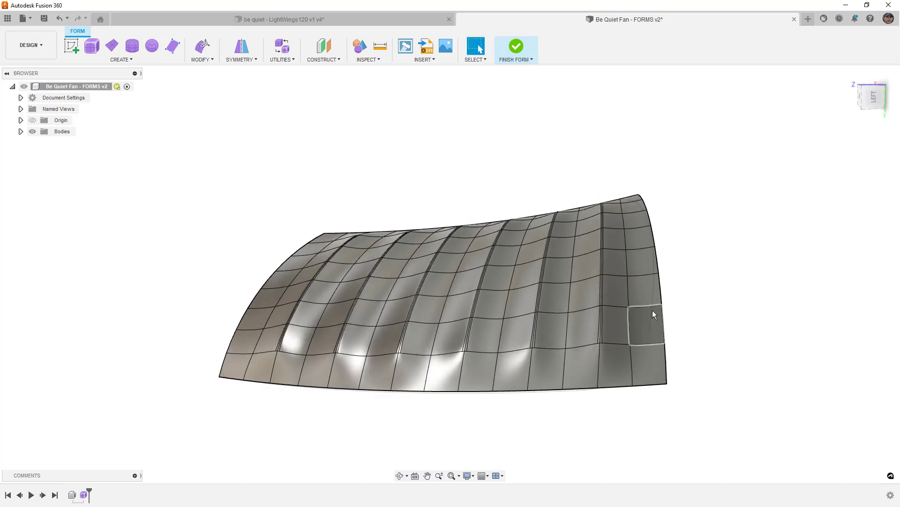
key(alt+3)
mouse_move(736, 244)
shift+middle_down()
mouse_move(726, 244)
mouse_move(740, 272)
mouse_move(727, 237)
mouse_move(706, 239)
mouse_move(721, 254)
shift+middle_up()
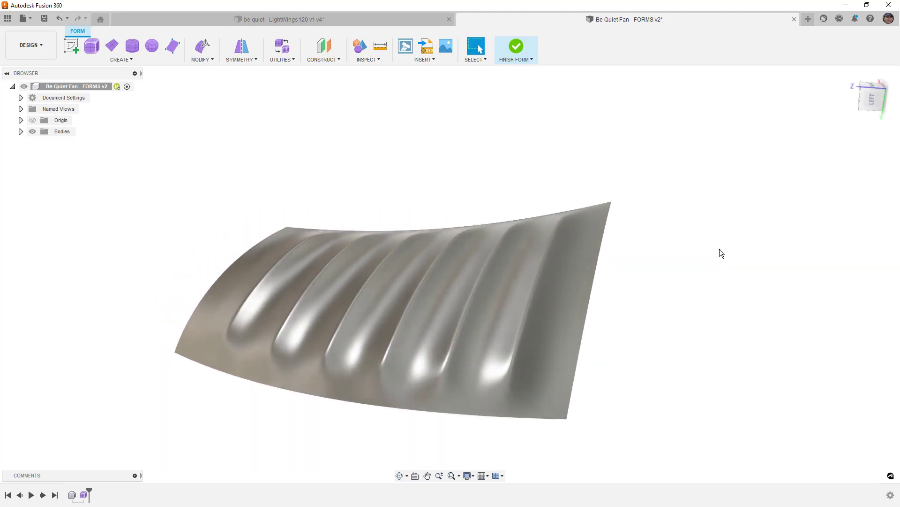
key(alt+2)
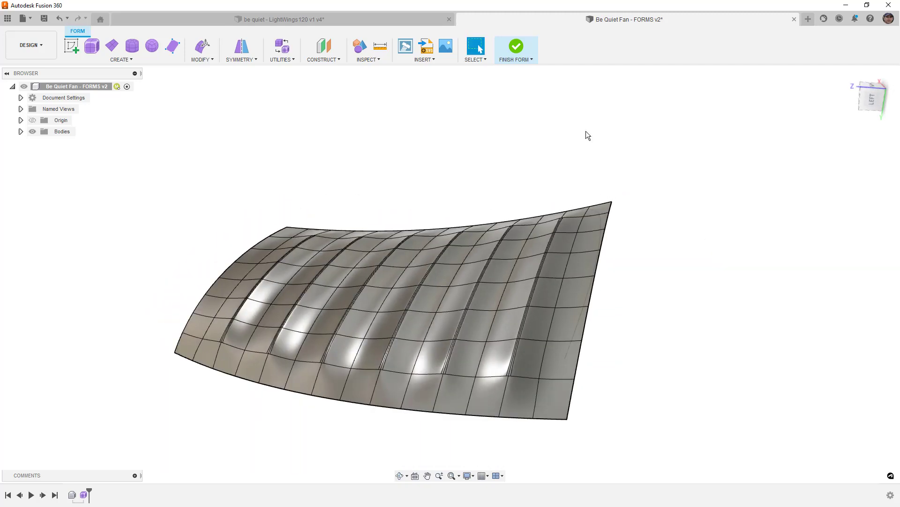
Step: Finish the T-spline form, hide Body4, and select the Body35 surface
click(517, 46)
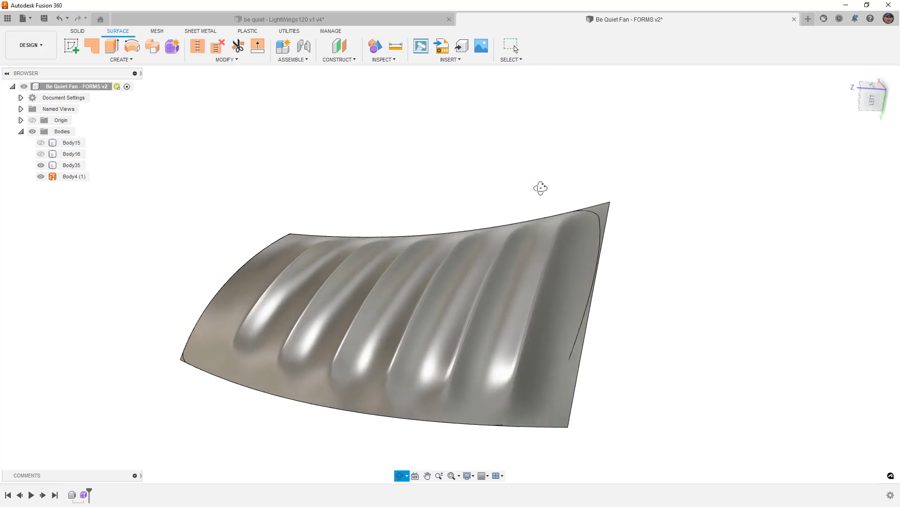
mouse_move(538, 187)
shift+middle_down()
mouse_move(543, 200)
mouse_move(541, 173)
mouse_move(541, 181)
shift+middle_up()
click(82, 177)
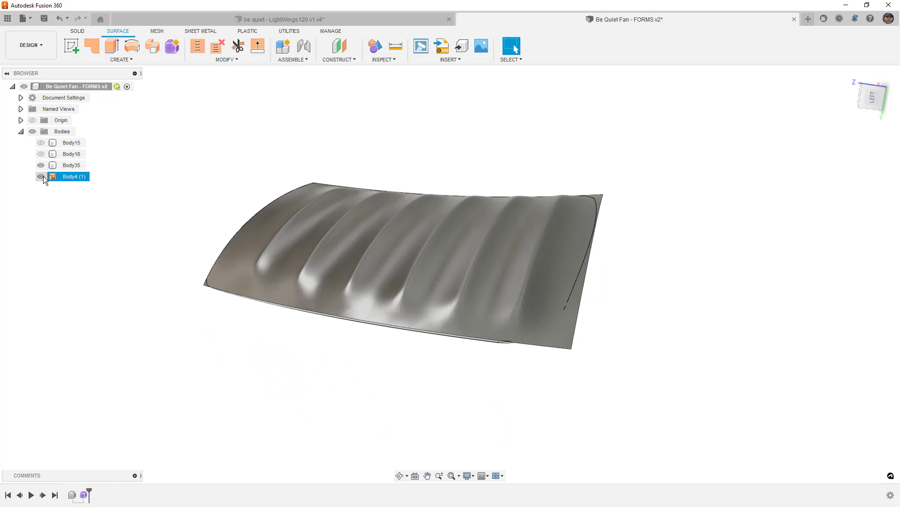
click(41, 177)
click(272, 275)
shift+middle_drag(272, 275, 276, 263)
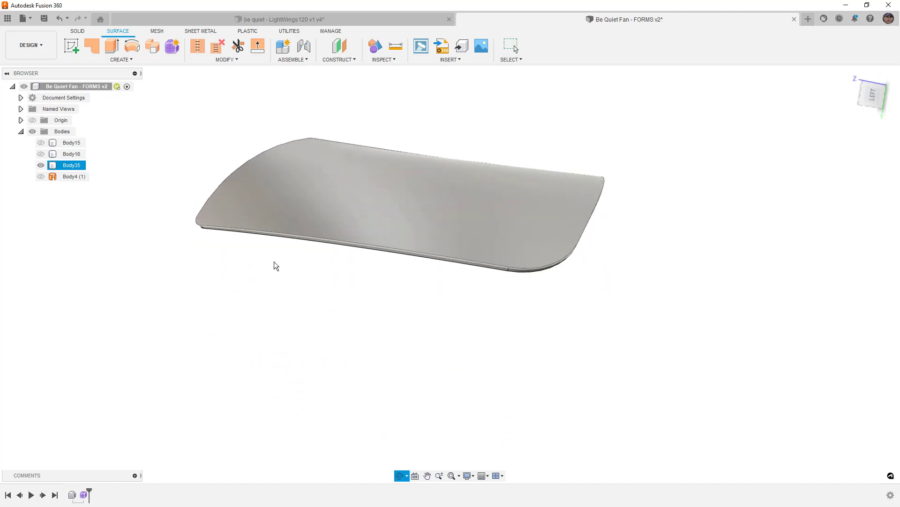
click(347, 150)
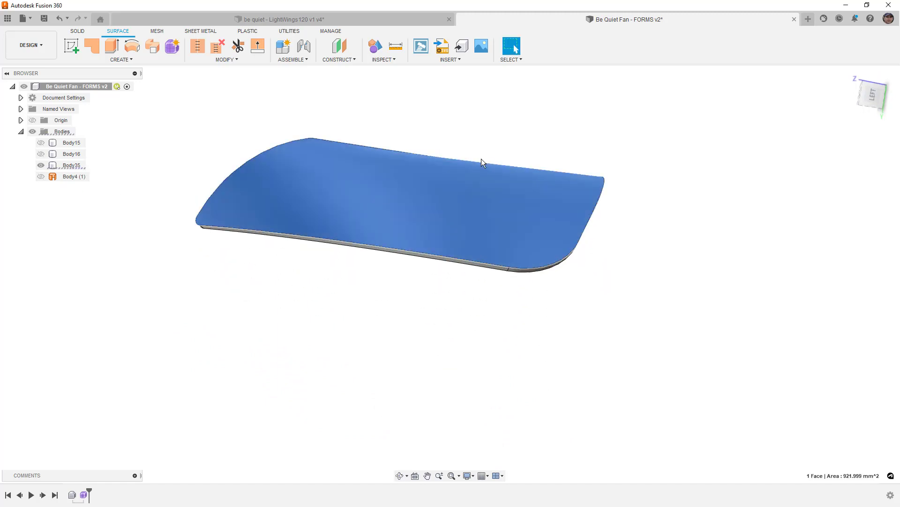
key(Return)
shift+middle_drag(505, 128, 504, 133)
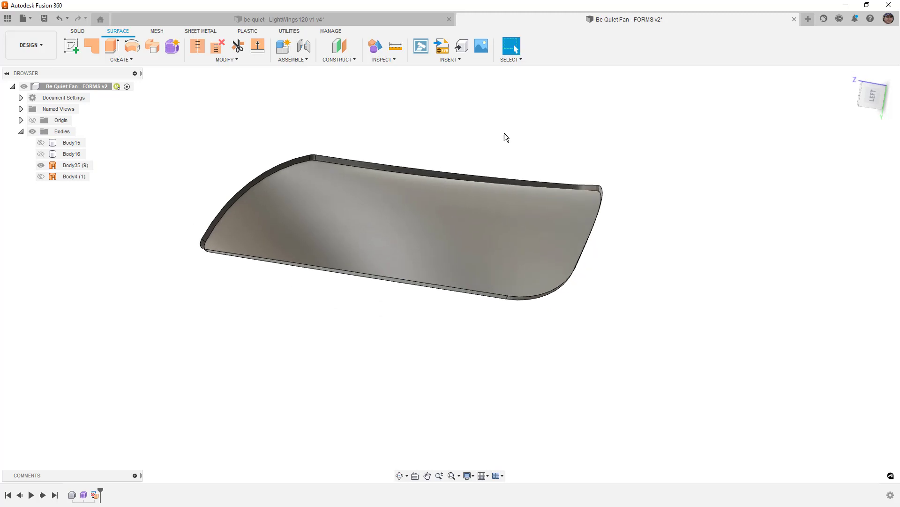
Step: Extend the Body35 surface's boundary edge by 1.00 mm
click(257, 45)
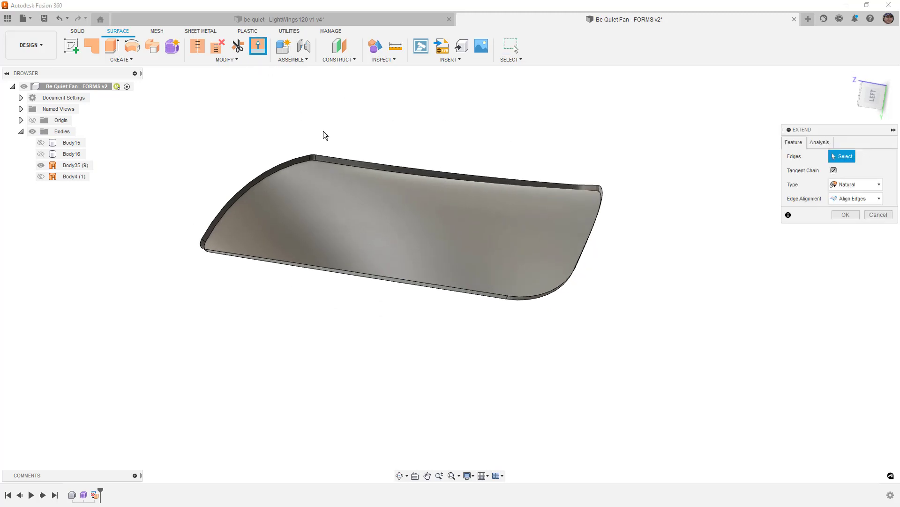
click(342, 161)
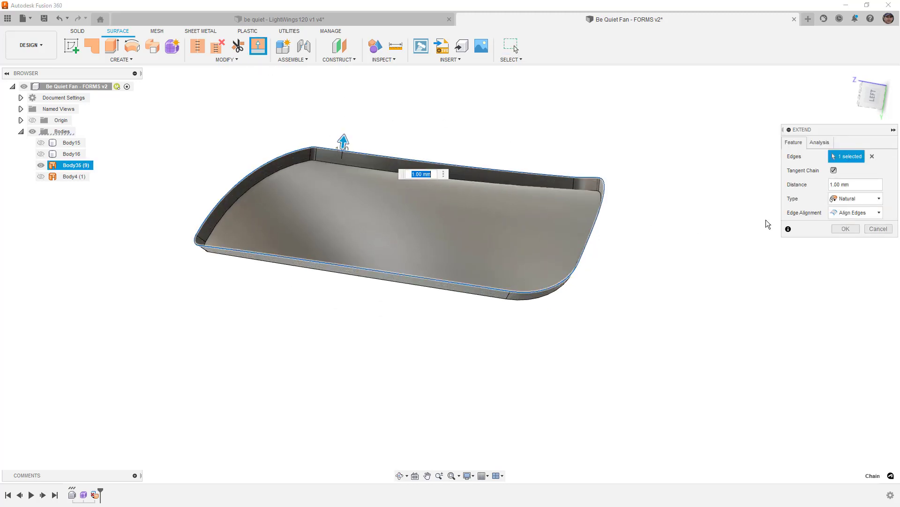
click(845, 228)
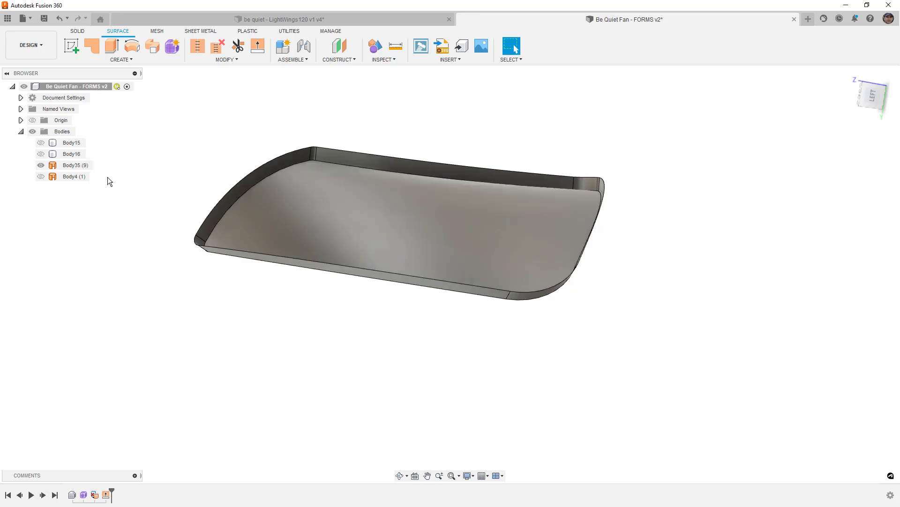
Step: Show Body4 again and extend its bottom edge 0.50 mm with a Natural extension
click(41, 177)
click(41, 176)
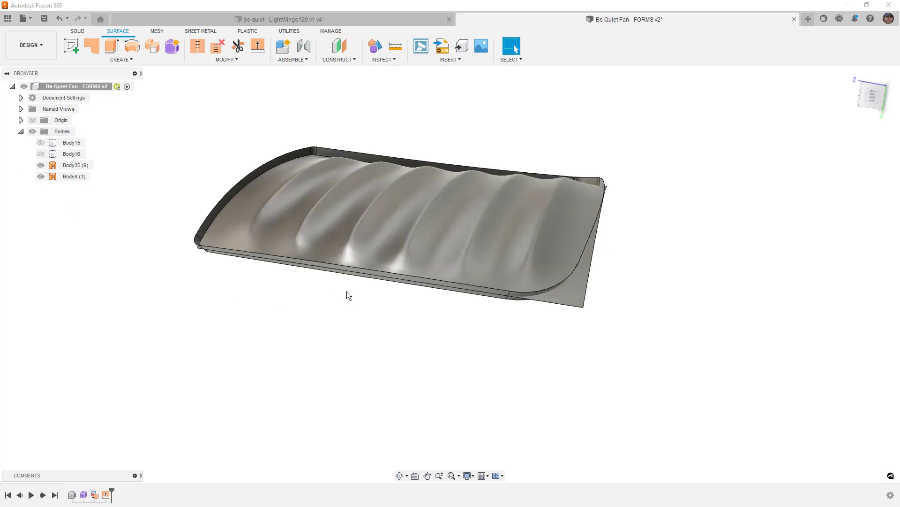
key(Return)
click(570, 305)
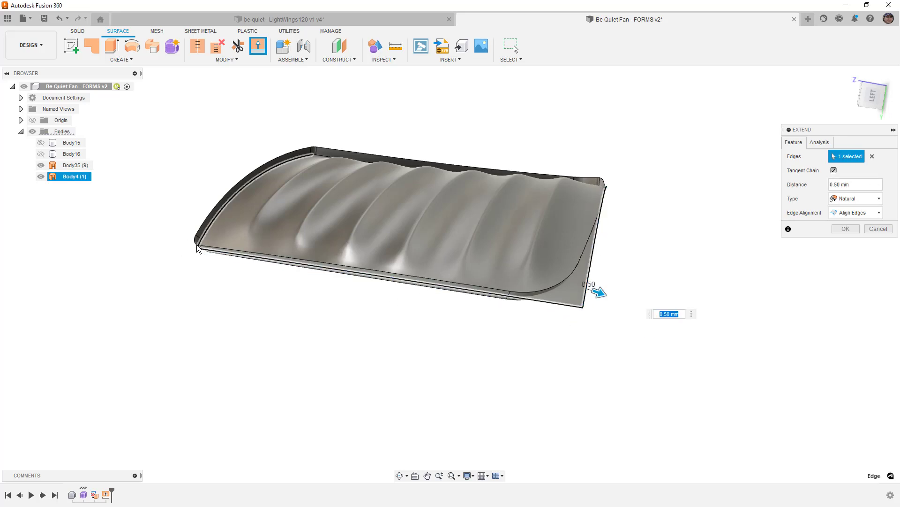
shift+middle_drag(324, 157, 398, 216)
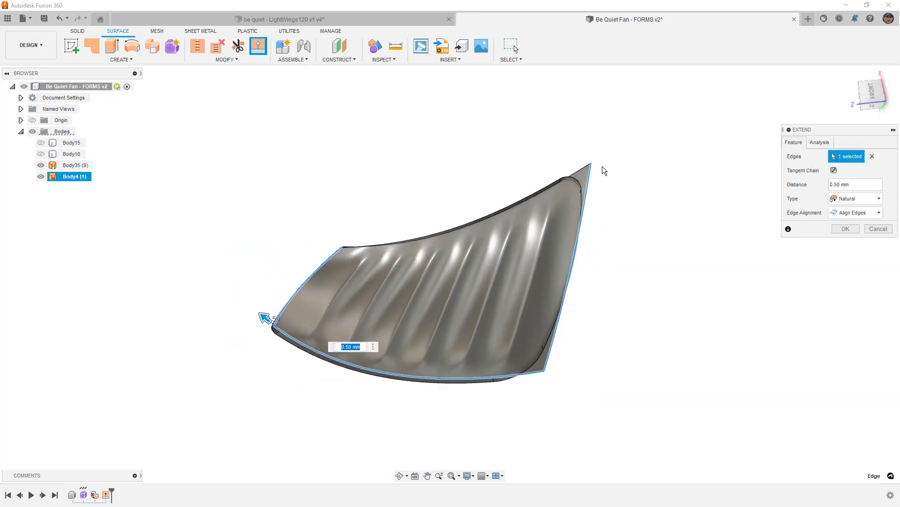
shift+middle_drag(464, 256, 502, 223)
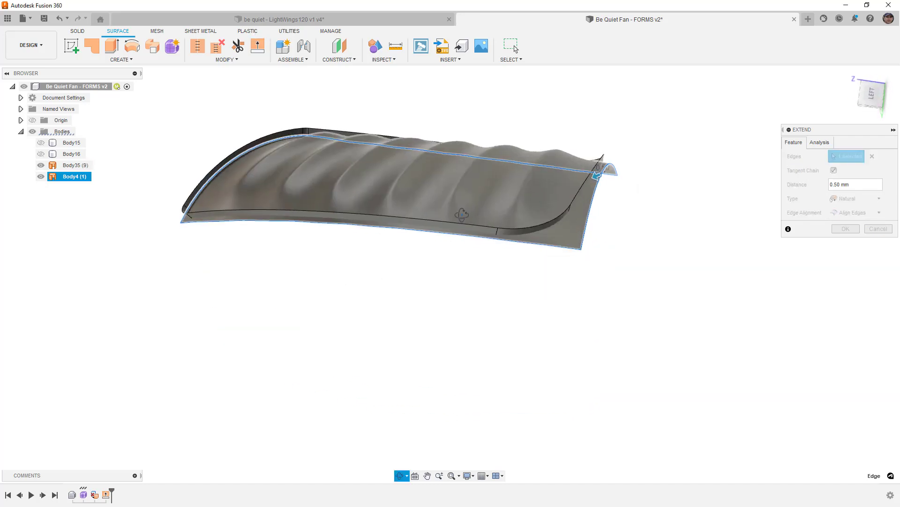
click(846, 229)
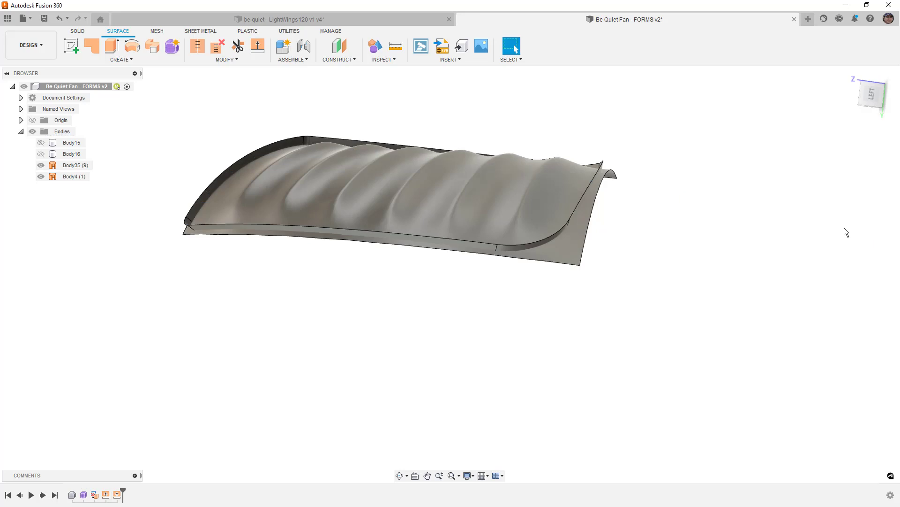
Step: Trim the blade walls using the ridged surface as the cutting tool
click(238, 46)
scroll(594, 194, up, 2)
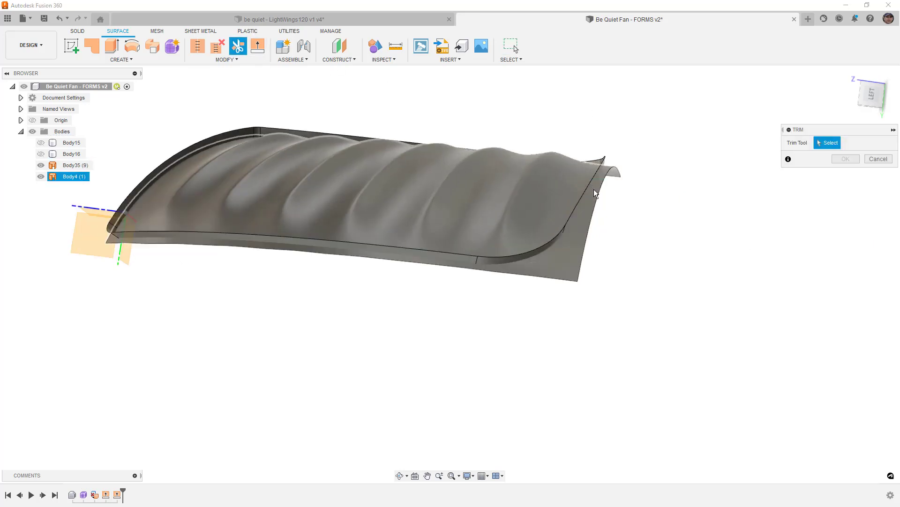
click(579, 263)
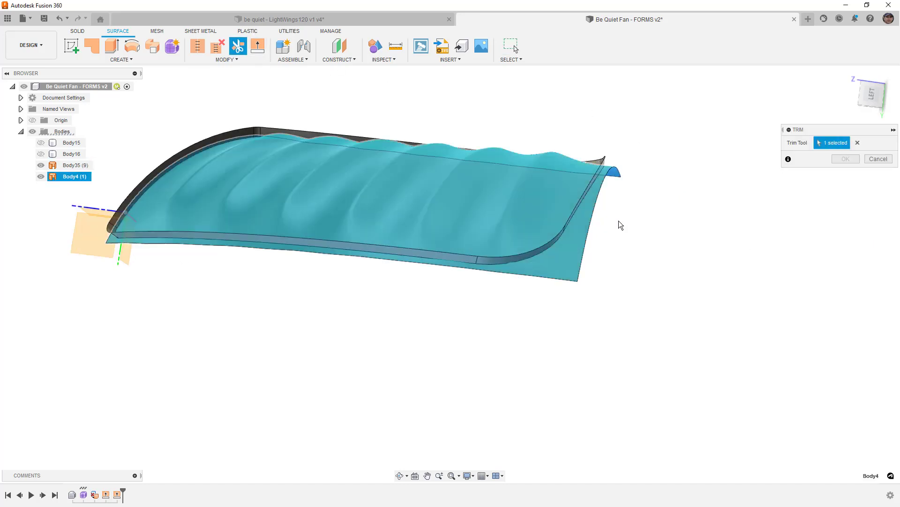
click(606, 161)
click(846, 160)
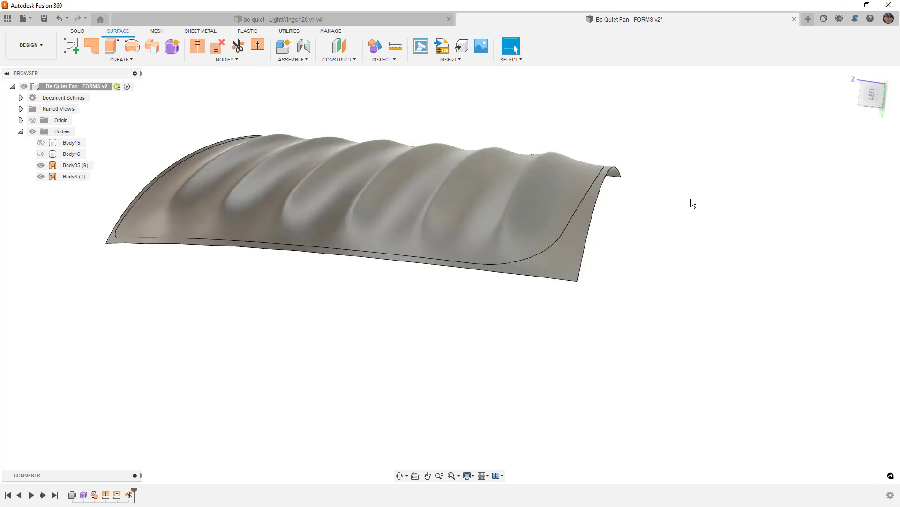
Step: Trim the ridged surface beyond the blade walls using Body35 as the tool
right_click(691, 198)
click(697, 172)
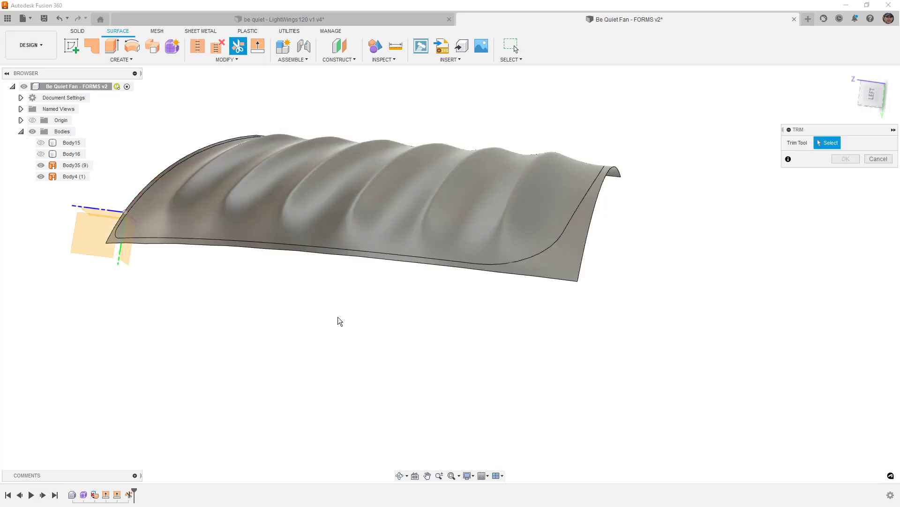
shift+middle_drag(80, 168, 389, 190)
click(75, 166)
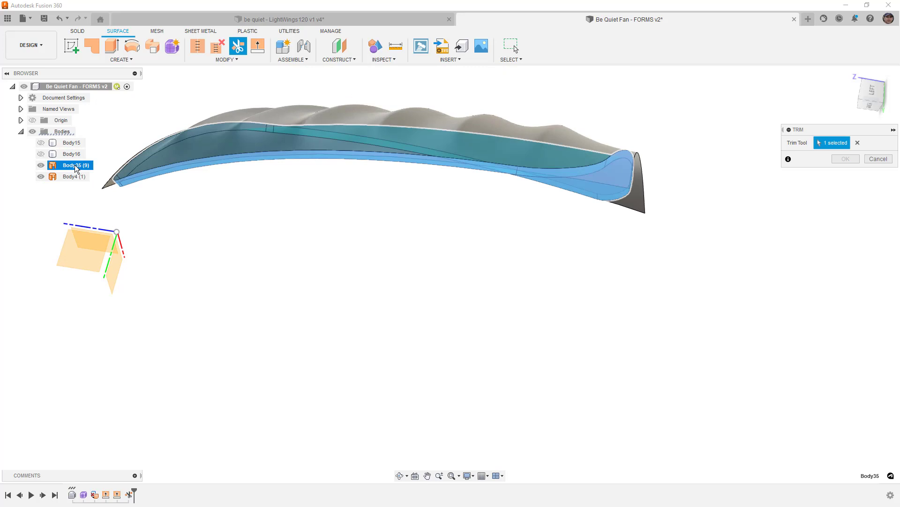
shift+middle_drag(75, 168, 372, 243)
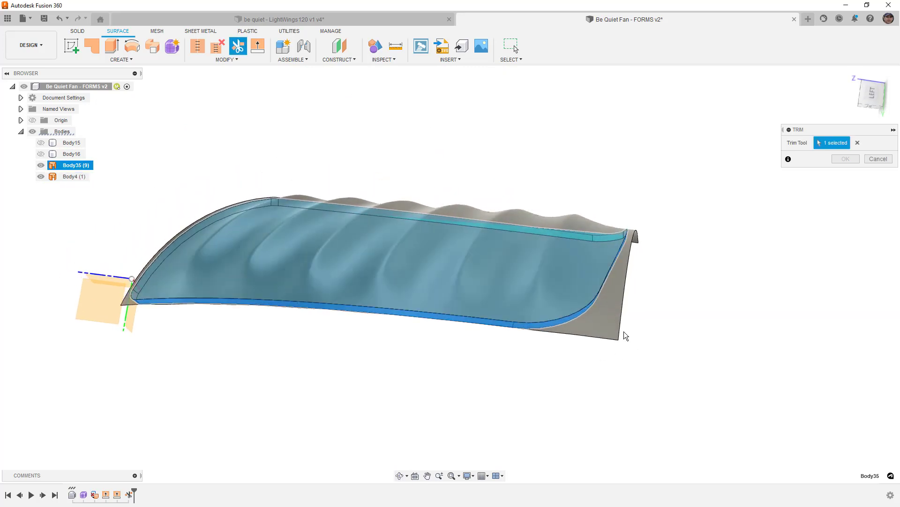
click(605, 334)
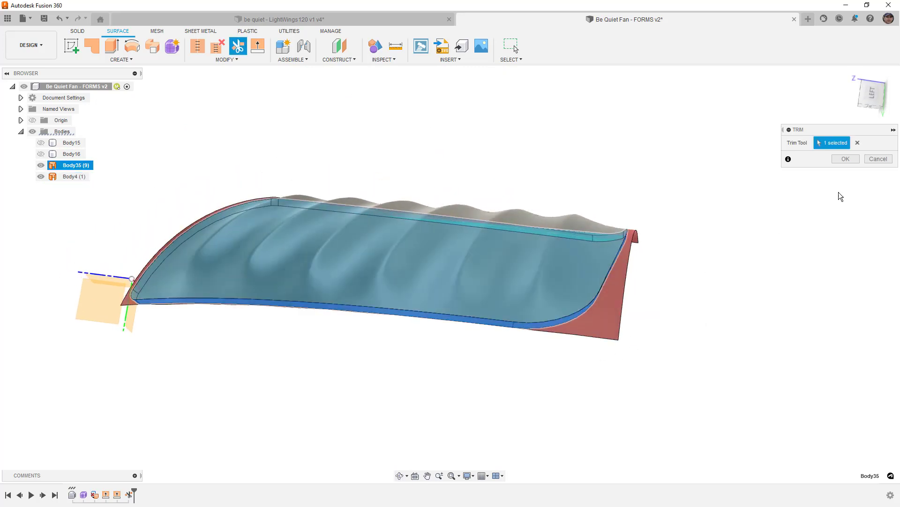
click(845, 159)
Step: Stitch the ridged blade surface and thin bottom surface into one body, Body5
click(196, 47)
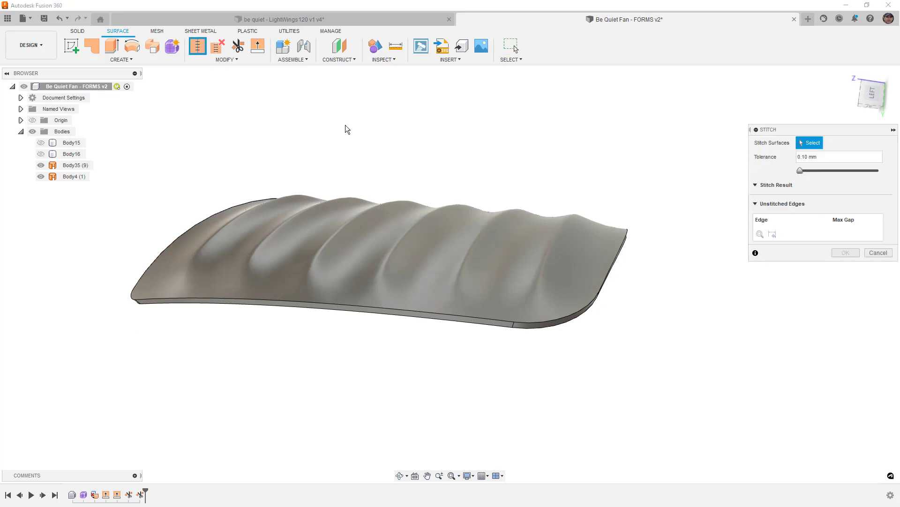
click(559, 280)
click(538, 328)
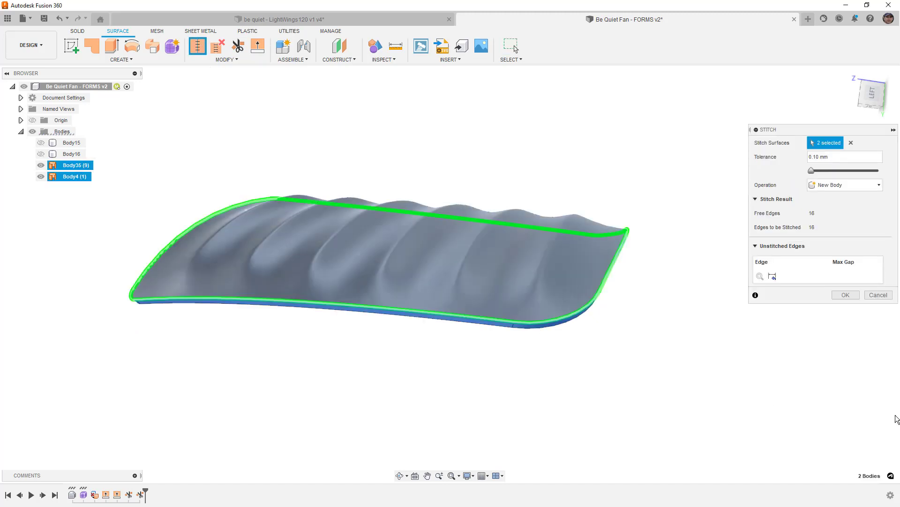
click(846, 294)
scroll(539, 196, down, 3)
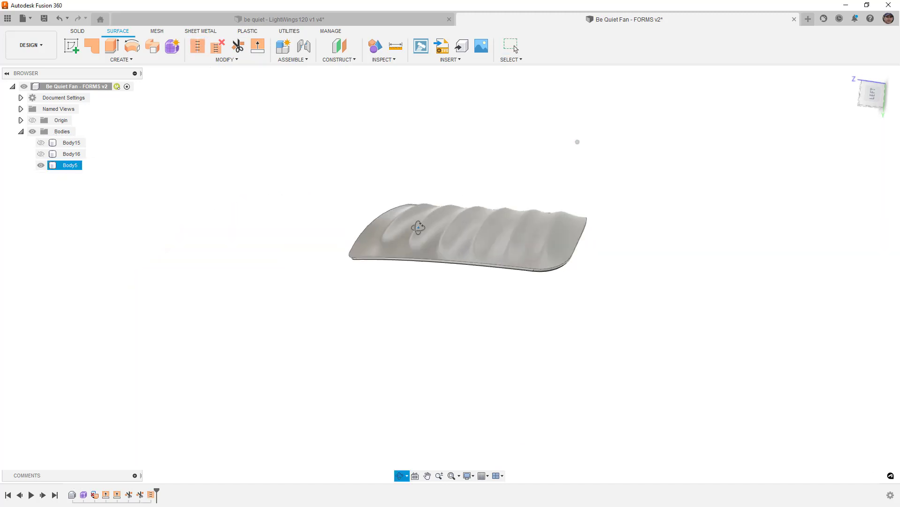
shift+middle_drag(577, 142, 289, 240)
Step: Show the orange hub and circular-pattern the blade 6 times around the hub's top edge
click(41, 154)
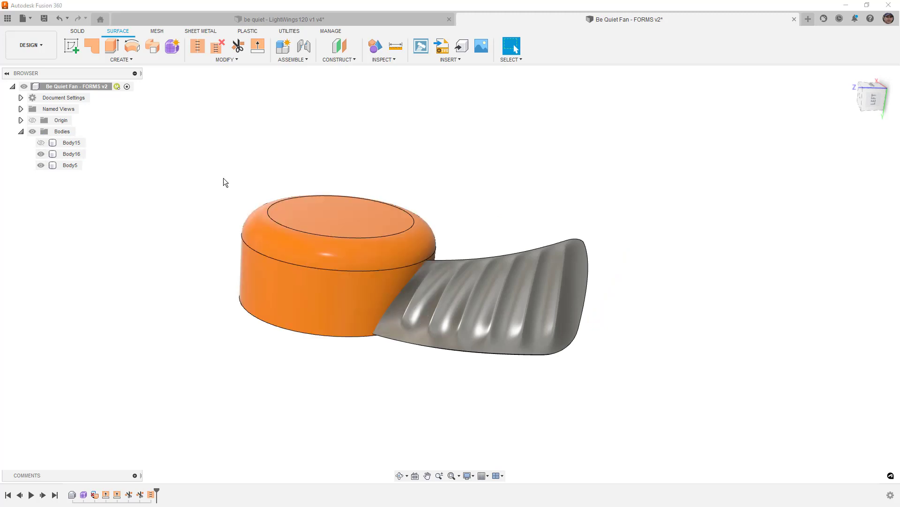
shift+middle_drag(224, 179, 251, 208)
click(77, 31)
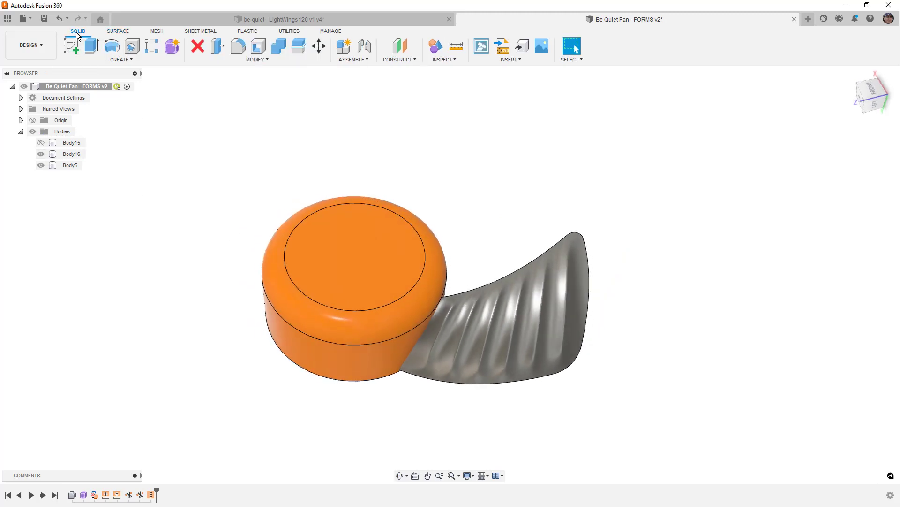
click(112, 60)
mouse_move(108, 272)
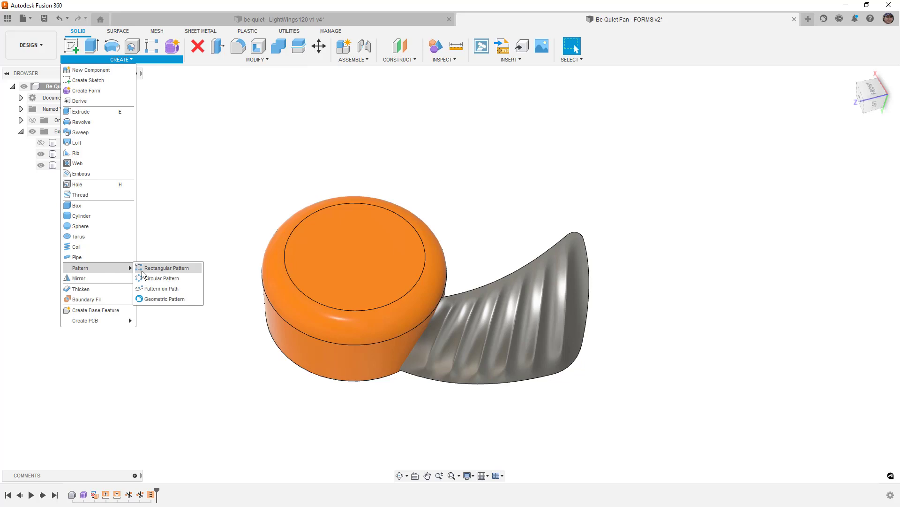
click(169, 276)
click(516, 366)
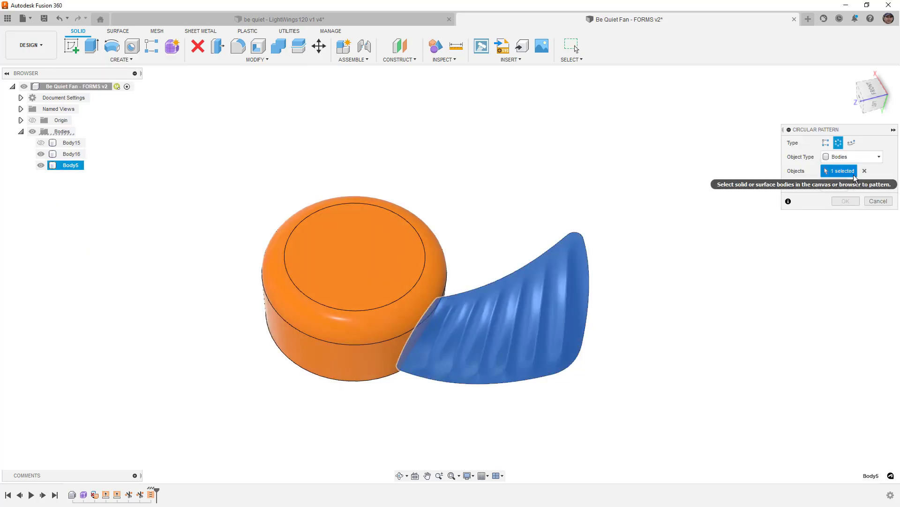
click(835, 185)
click(425, 250)
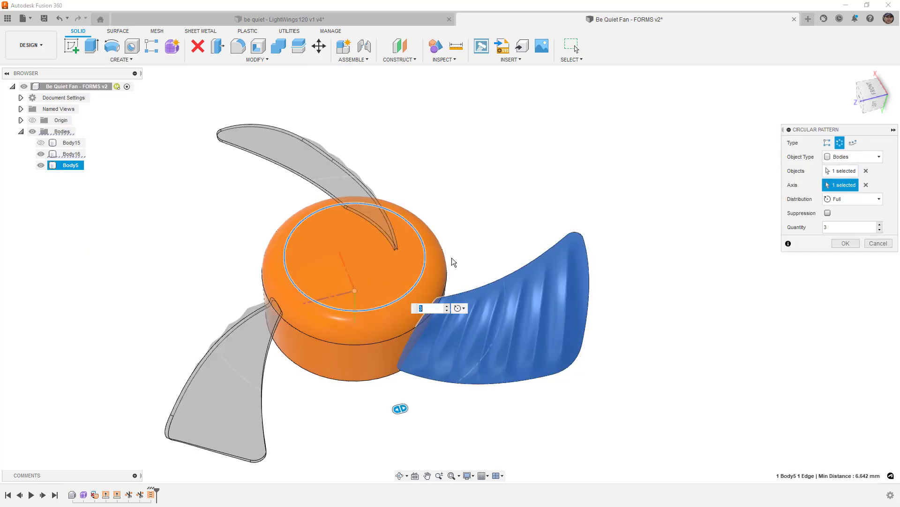
drag(401, 409, 478, 374)
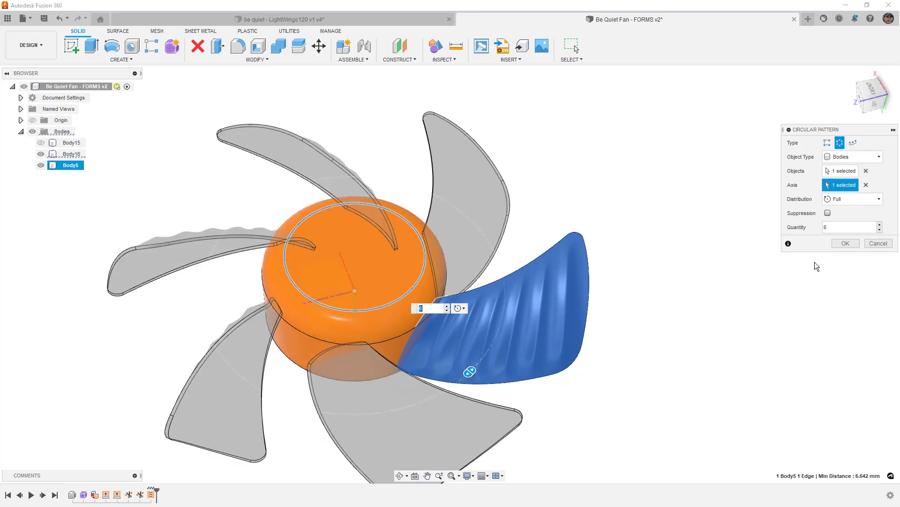
click(845, 243)
mouse_move(651, 293)
shift+middle_down()
mouse_move(649, 318)
mouse_move(639, 260)
mouse_move(595, 257)
shift+middle_up()
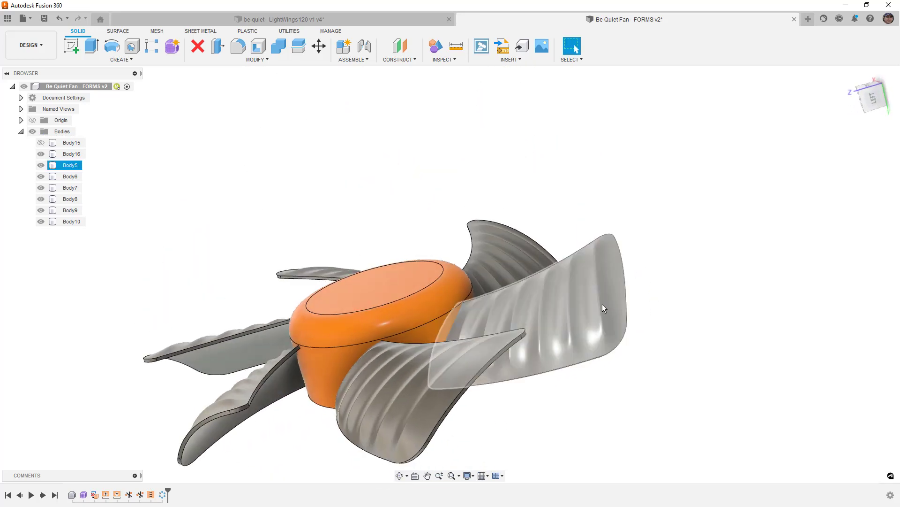
shift+middle_drag(602, 304, 618, 287)
key(Escape)
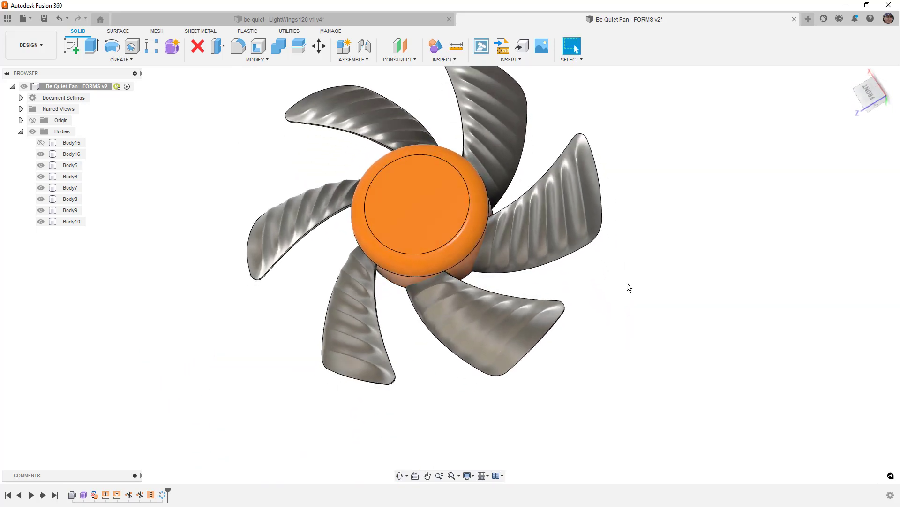